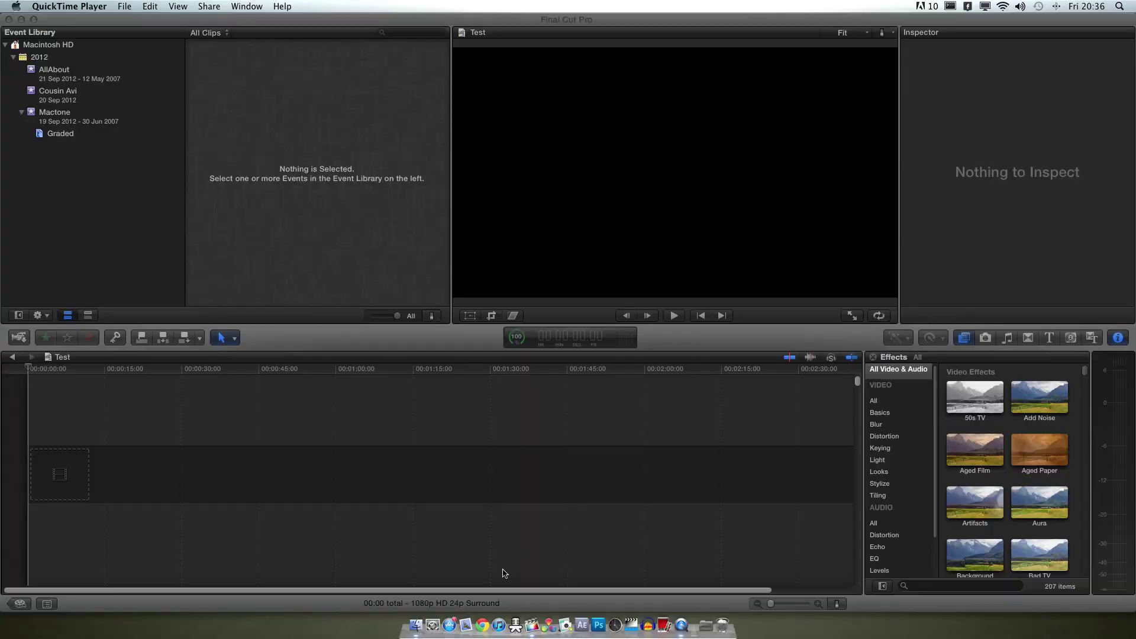
left_click(226, 371)
left_click_drag(329, 374, 1, 402)
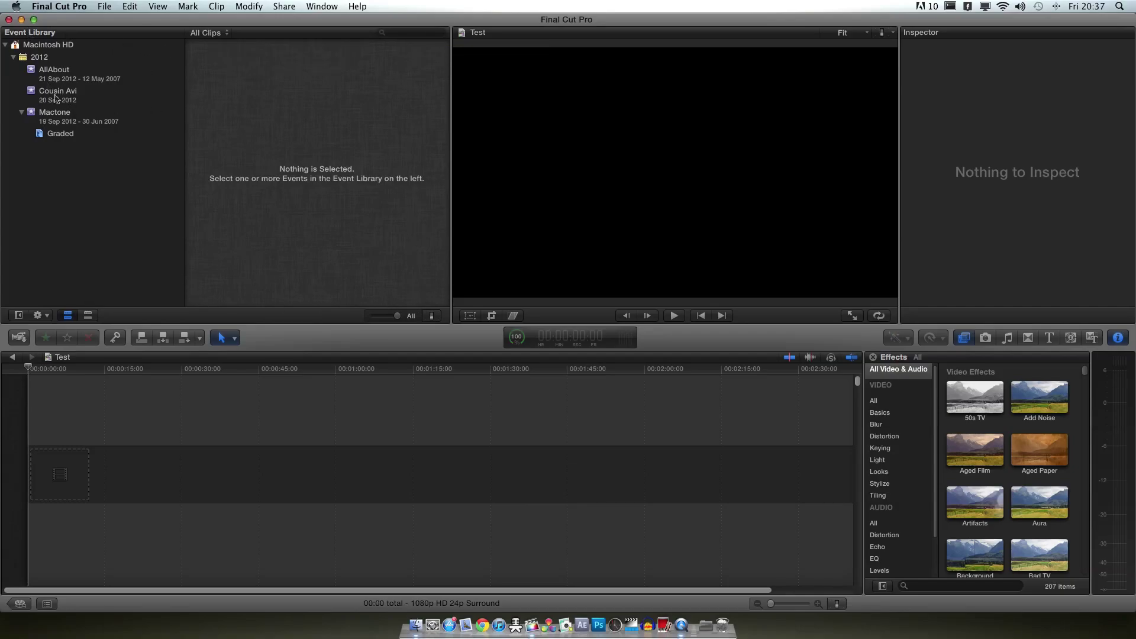
Show the Mactone event's clips in the browser and preview clip 0063_67_71
left_click(81, 119)
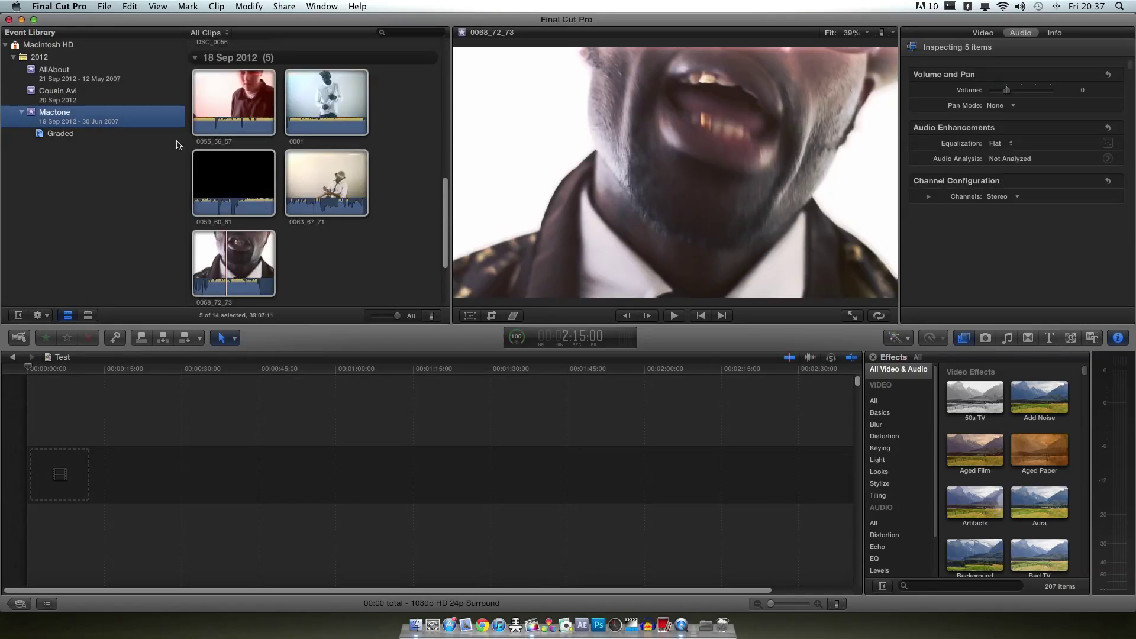
left_click(388, 253)
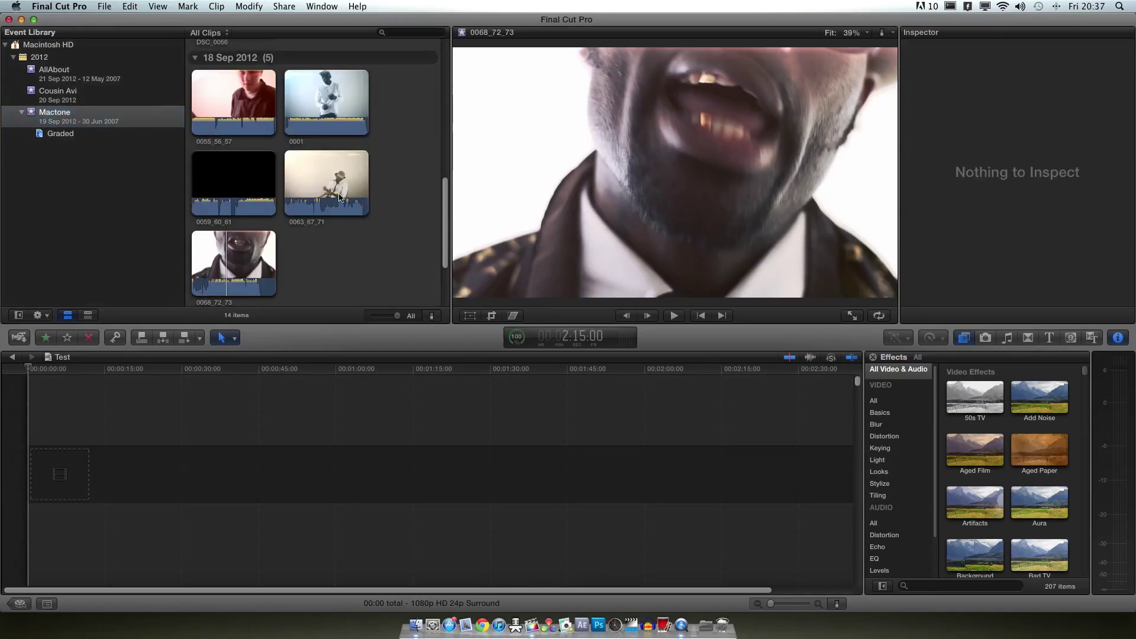
scroll(339, 193, "up", 5)
scroll(339, 192, "down", 10)
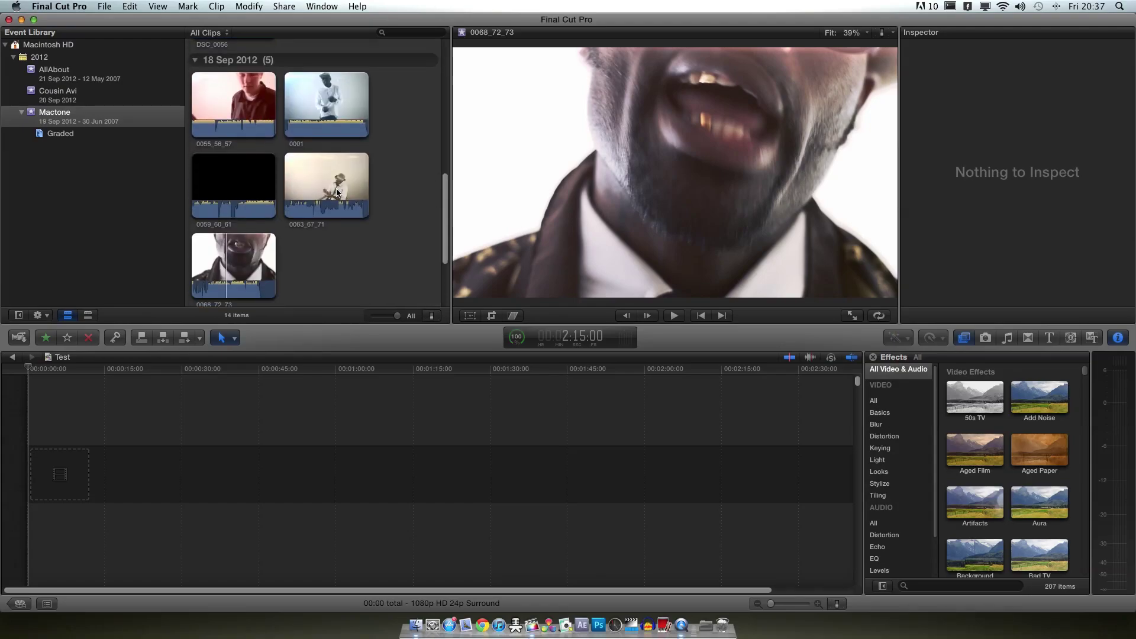
left_click(319, 107)
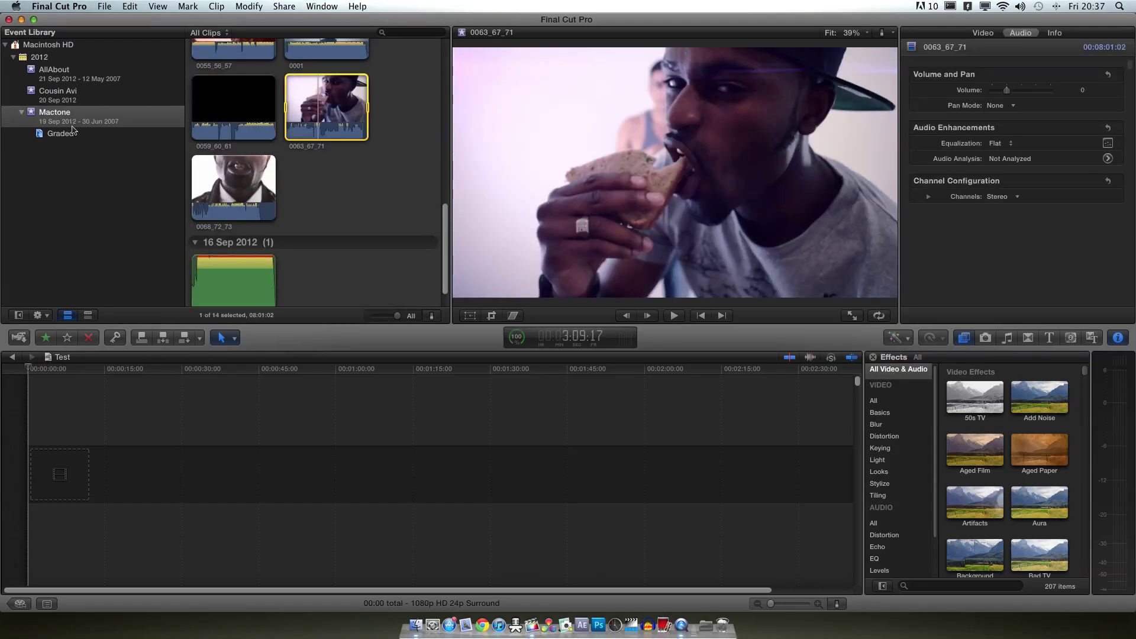
Drag clip 0068_72_73 into the Test timeline, mark a range in it, then deselect
left_click(220, 168)
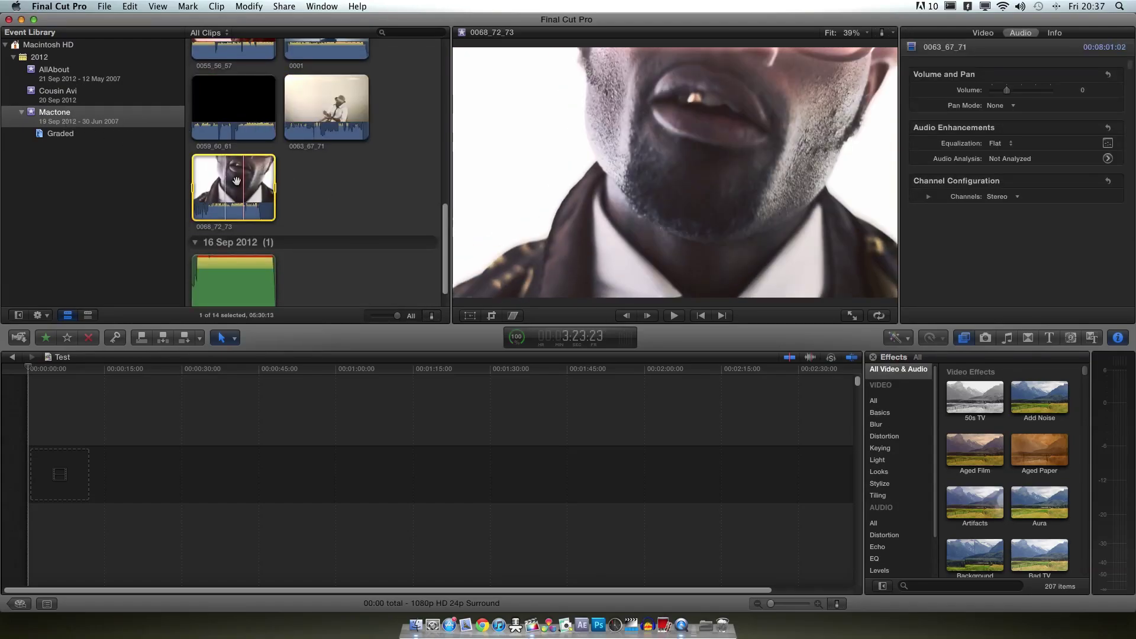
left_click_drag(240, 182, 142, 479)
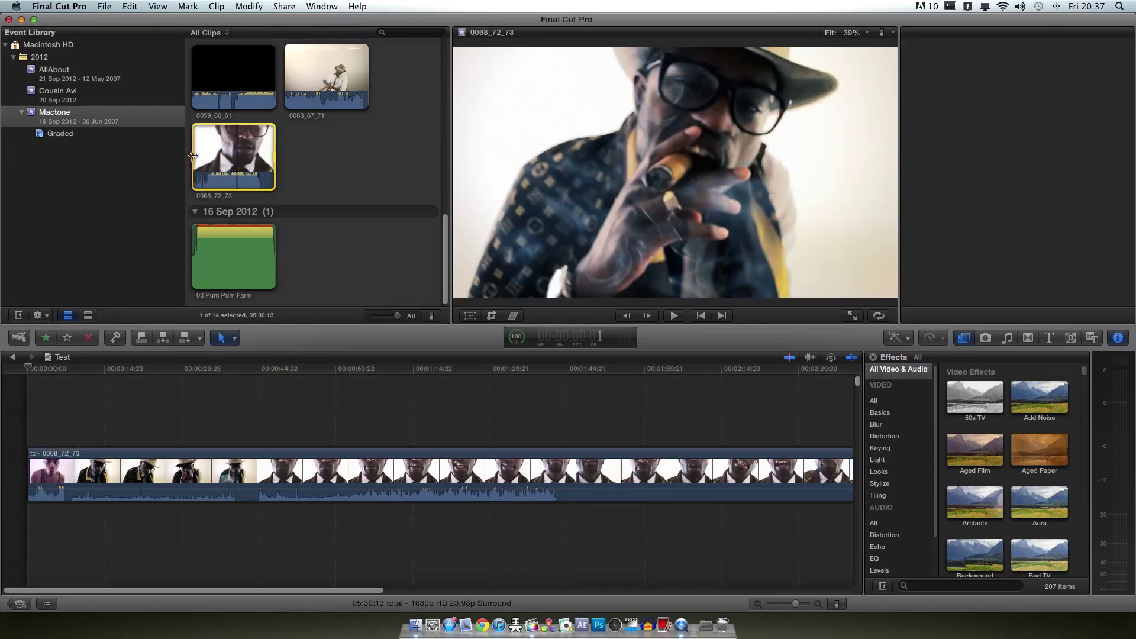
left_click_drag(273, 157, 241, 156)
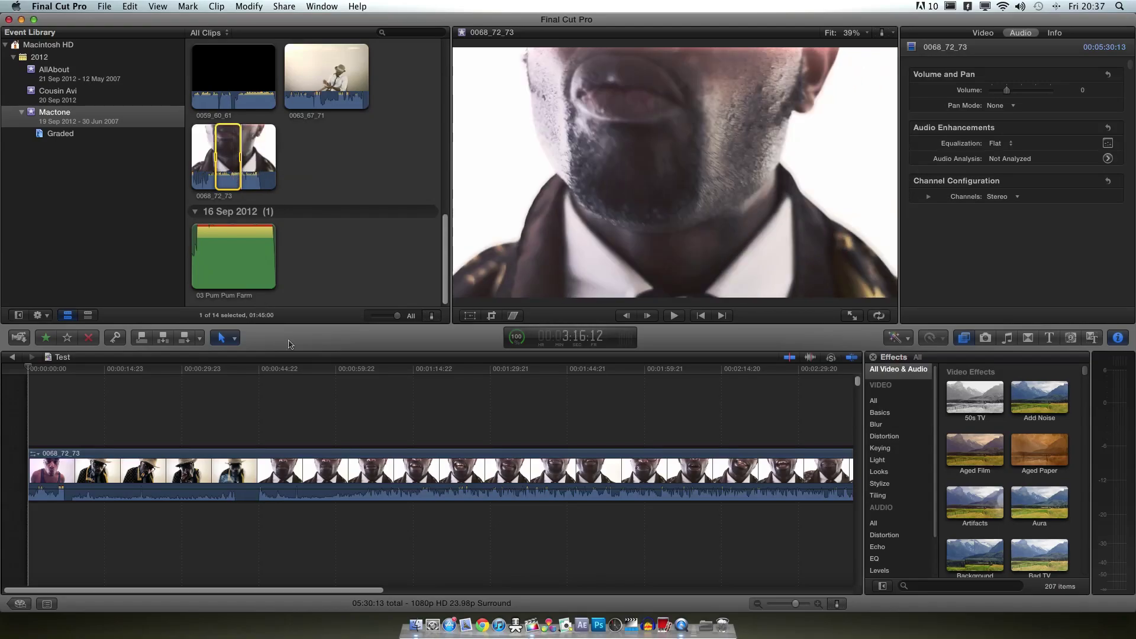
left_click(304, 440)
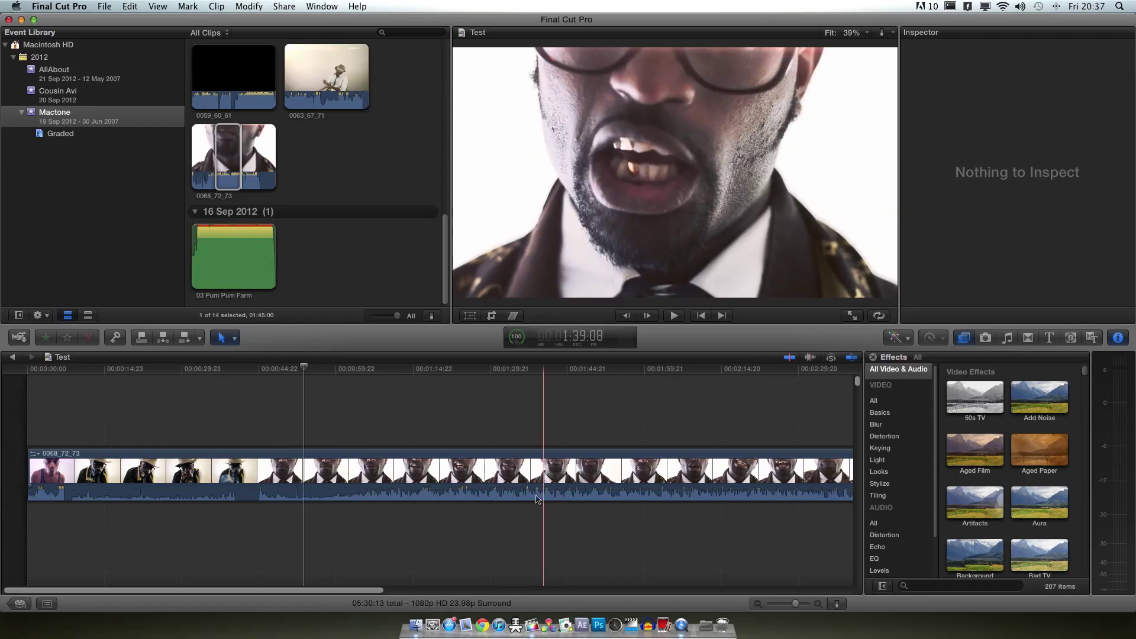
Detach the timeline clip's audio and delete the detached audio clip
right_click(585, 491)
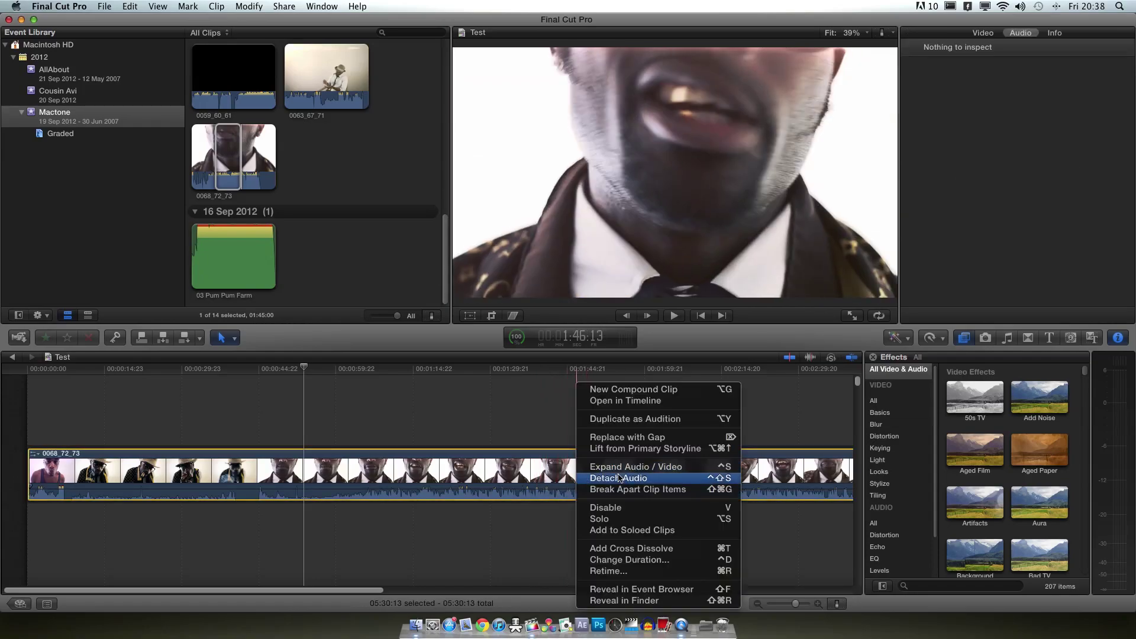
left_click(618, 479)
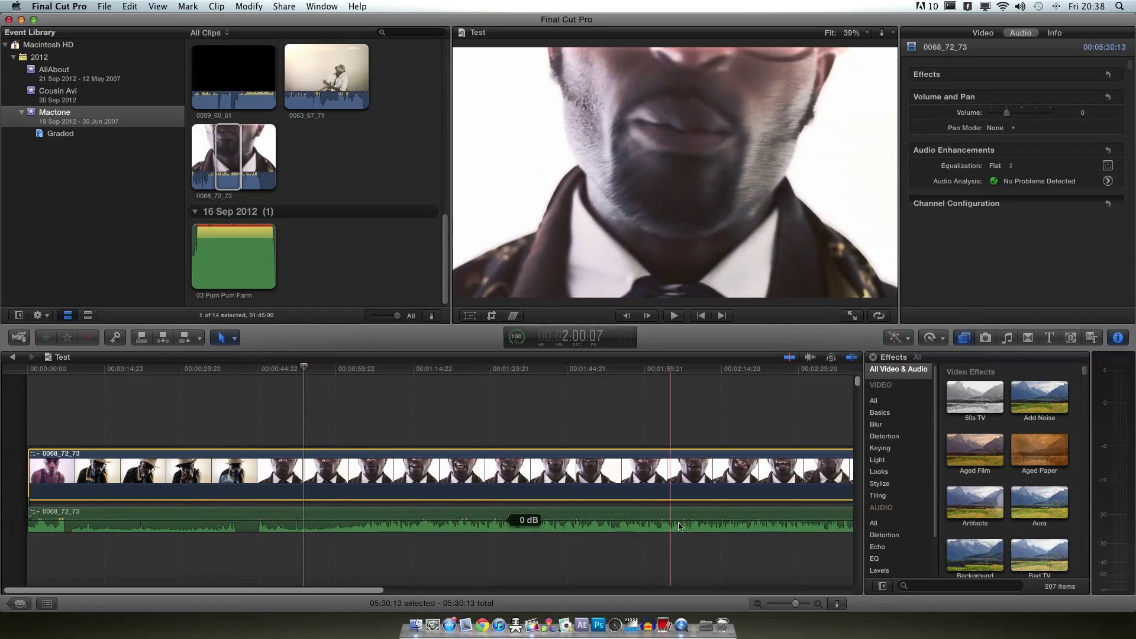
left_click(323, 527)
key("Delete")
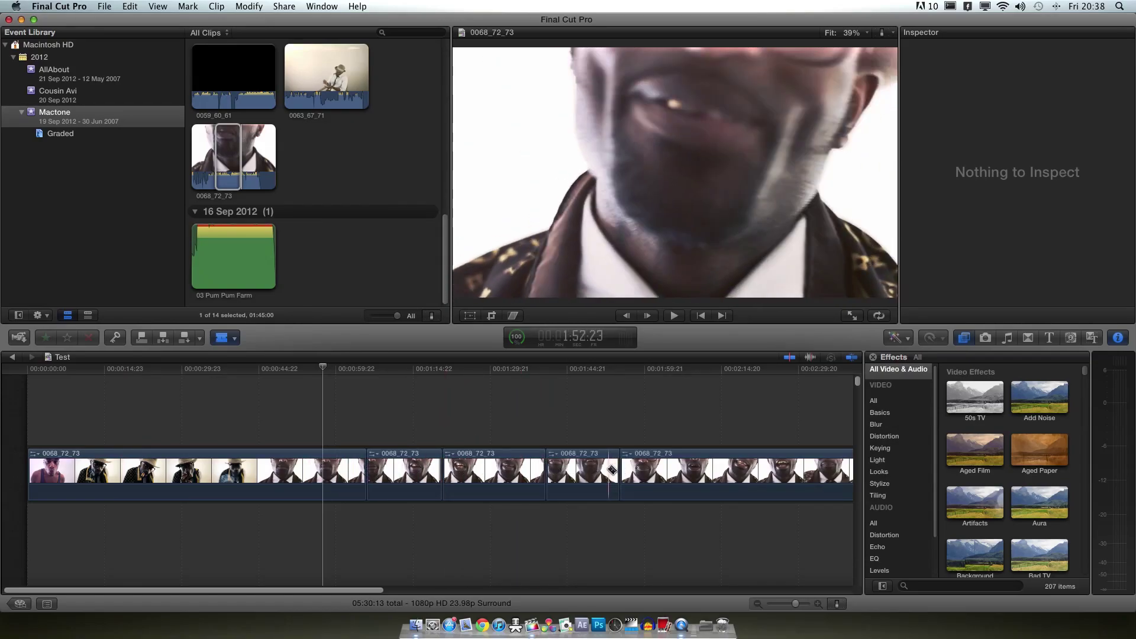
Undo the last two blade cuts and delete the first and last pieces of the clip
key("super+z")
key("super+z")
key("super+z")
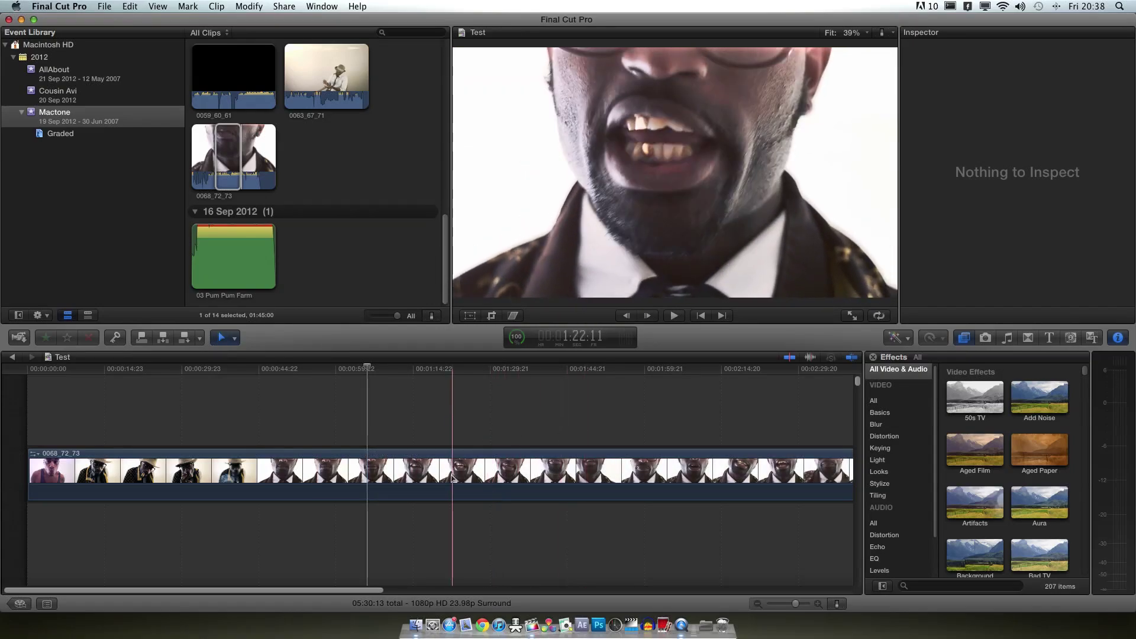
key("a")
left_click(289, 472)
key("Delete")
left_click(213, 474)
key("Delete")
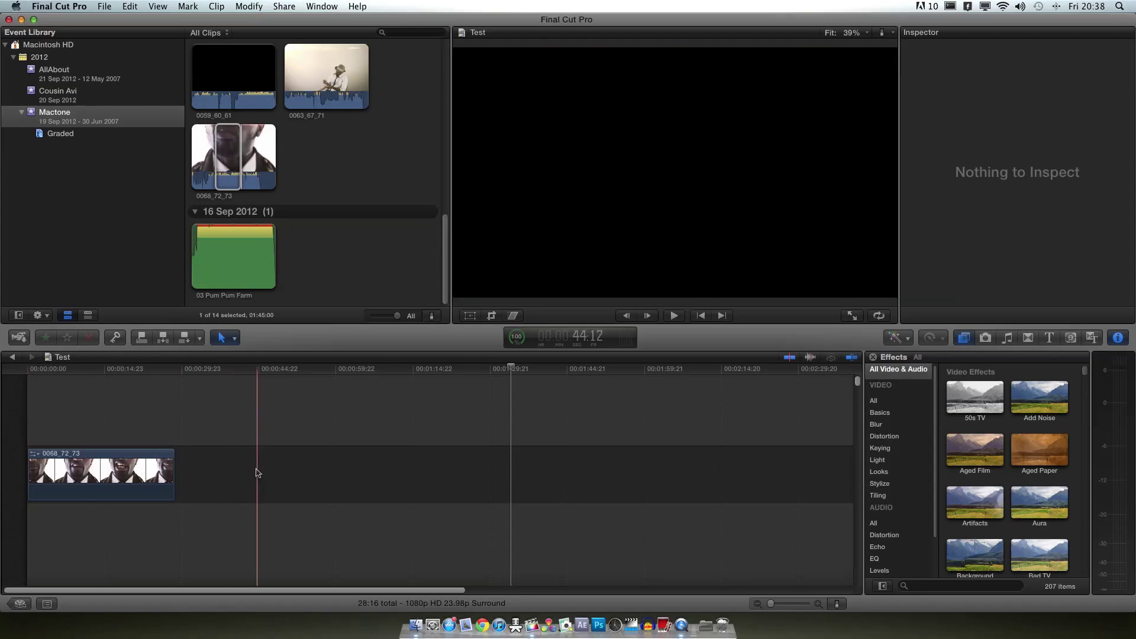
Move the remaining piece later, then delete the gap so it starts the timeline
left_click_drag(119, 473, 456, 475)
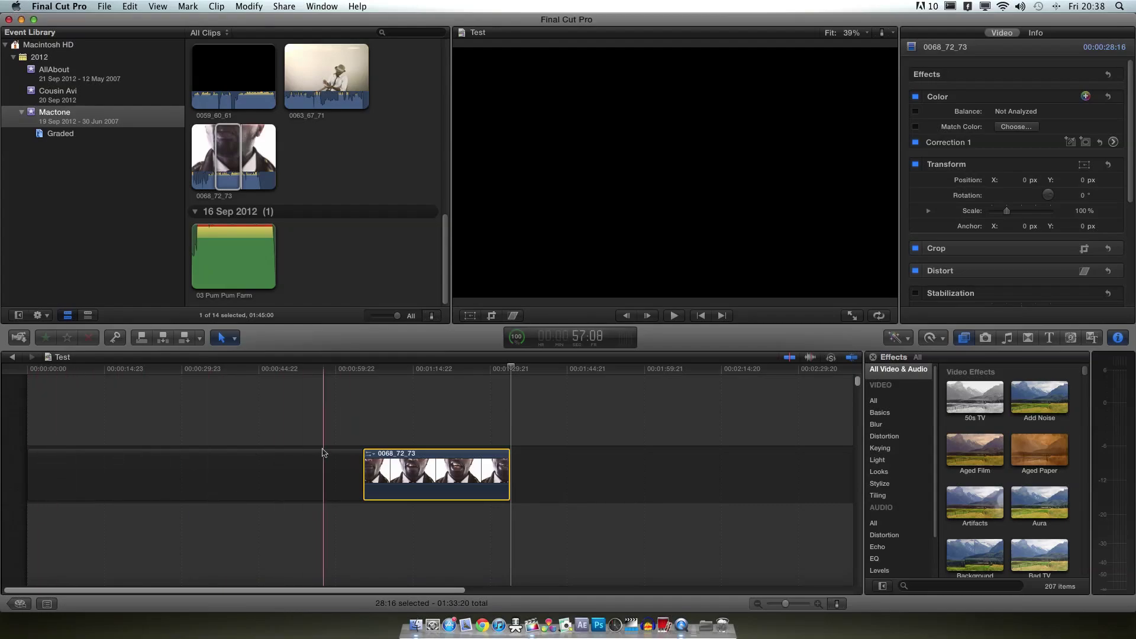
left_click(77, 471)
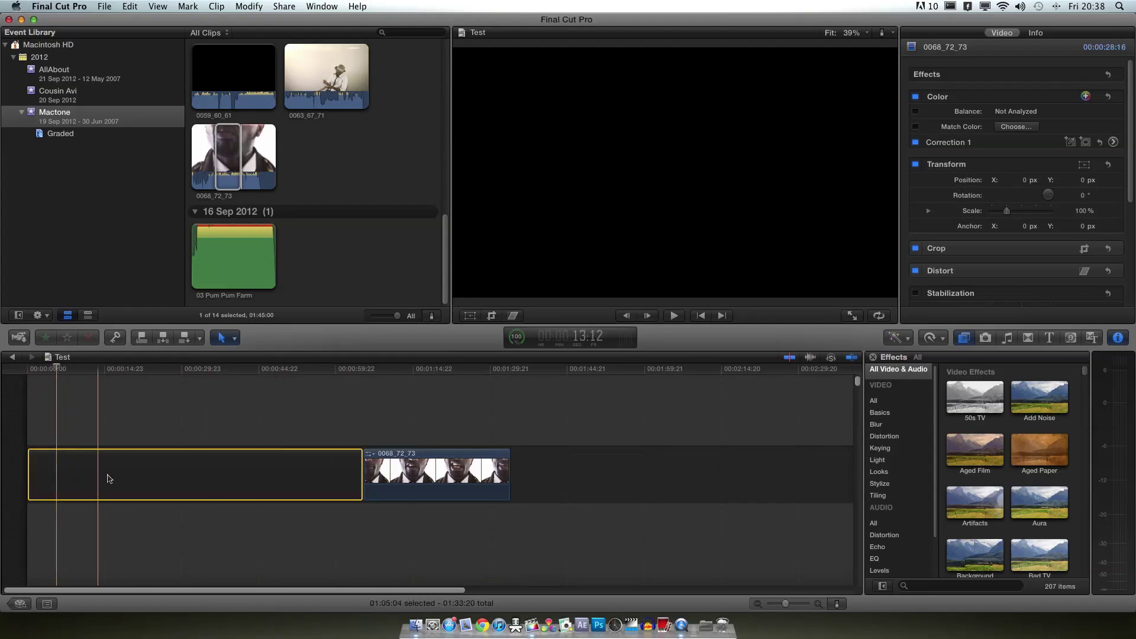
left_click(213, 472)
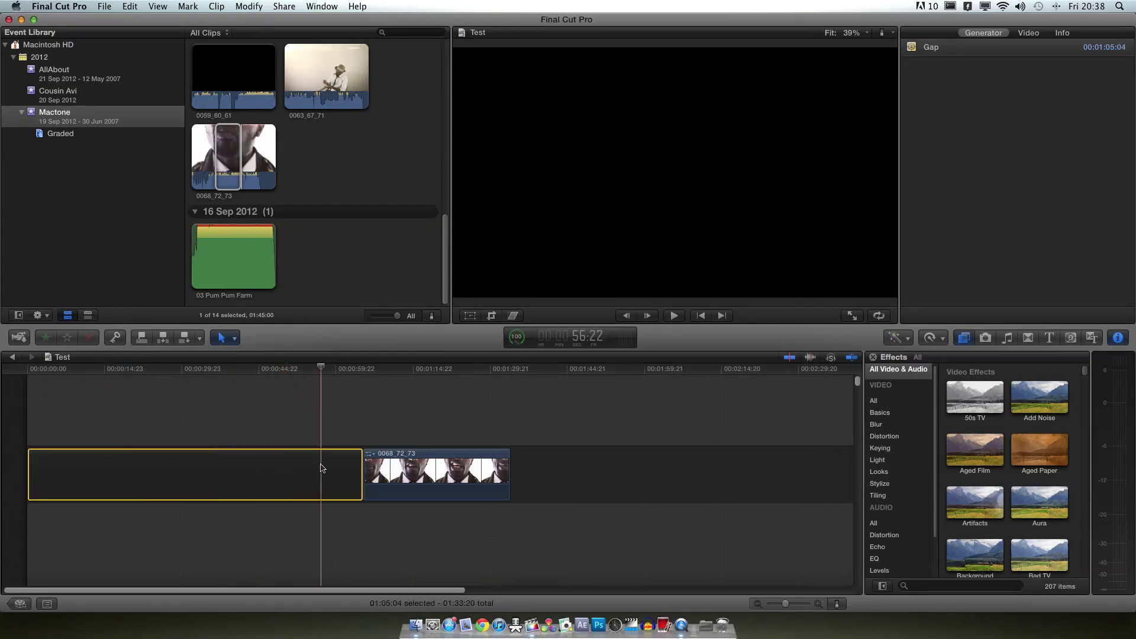
key("Delete")
left_click(101, 473)
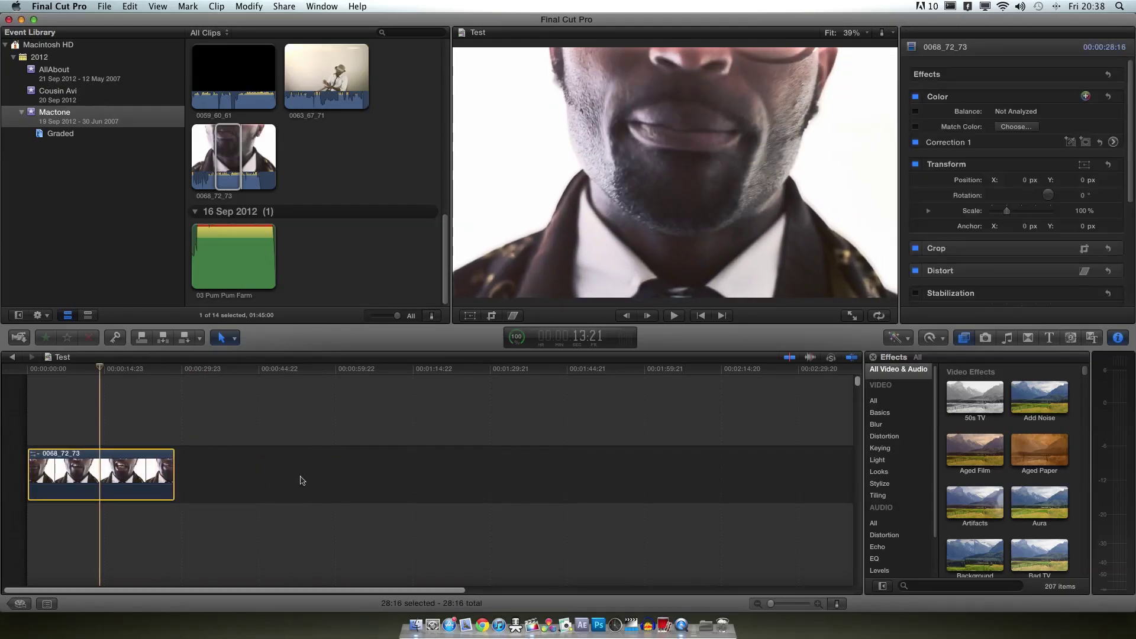
left_click(77, 369)
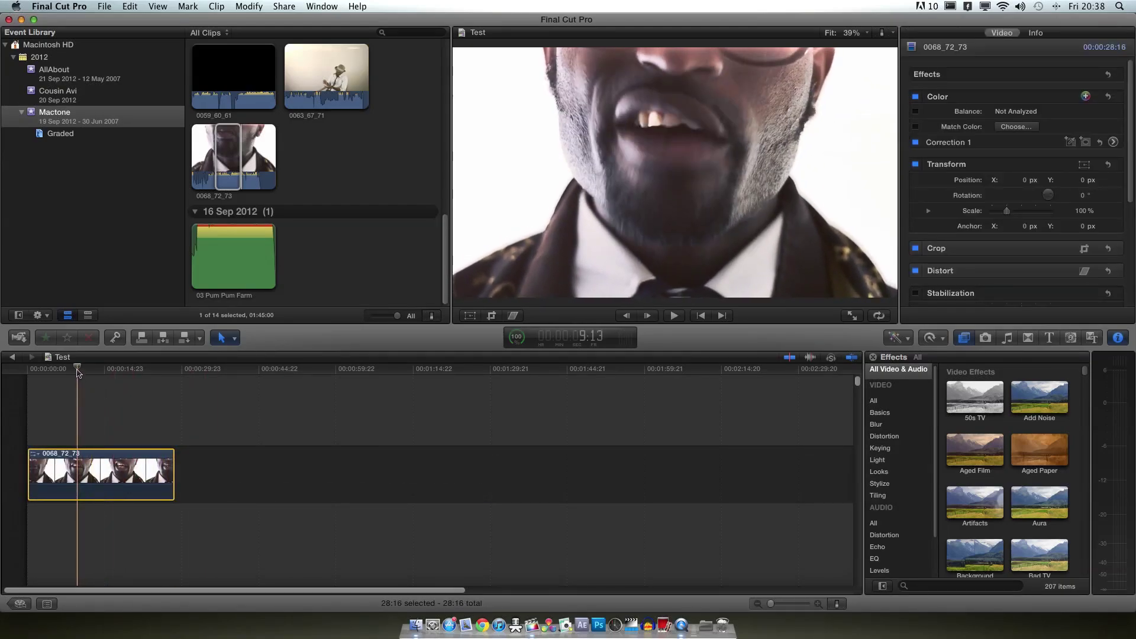
key("space")
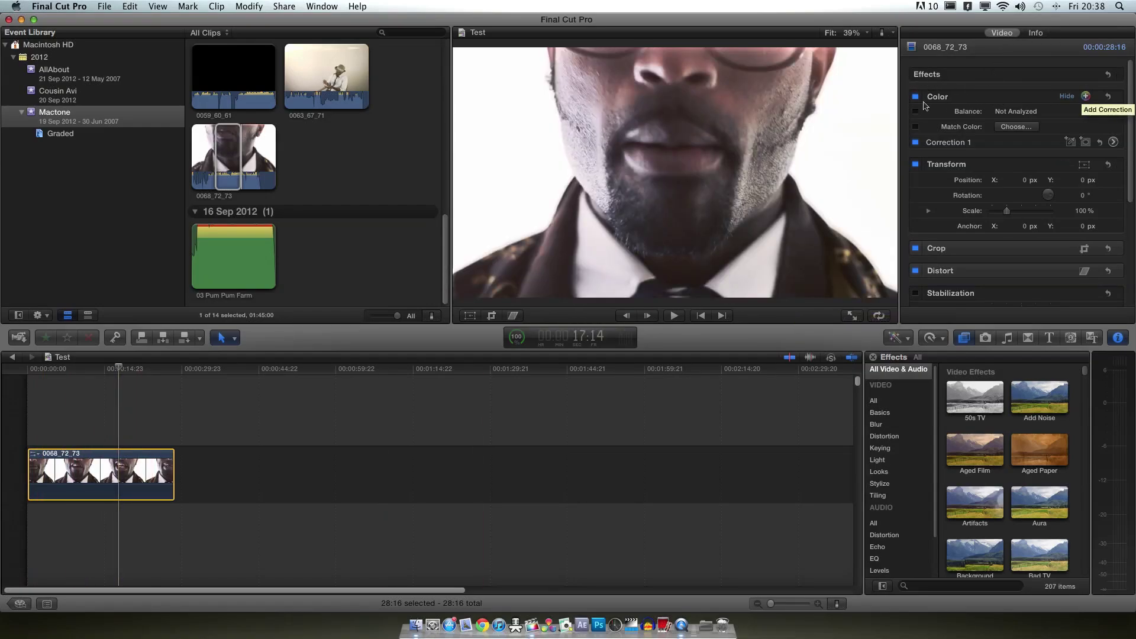
scroll(1007, 195, "down", 2)
left_click_drag(1007, 190, 1082, 201)
scroll(1065, 213, "down", 1)
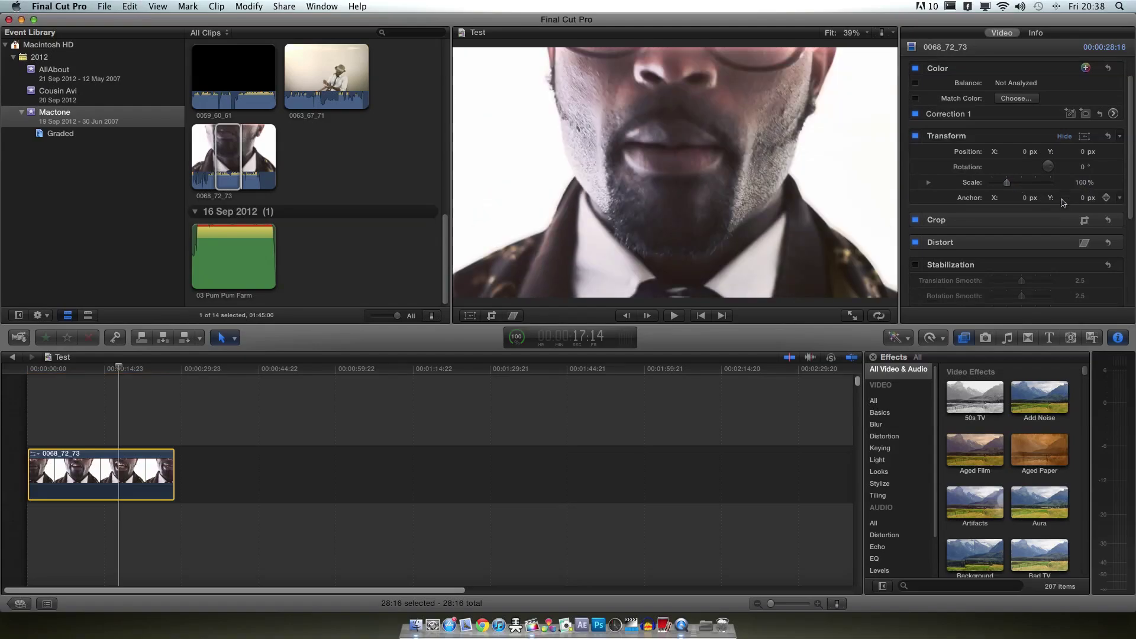
scroll(1059, 217, "down", 2)
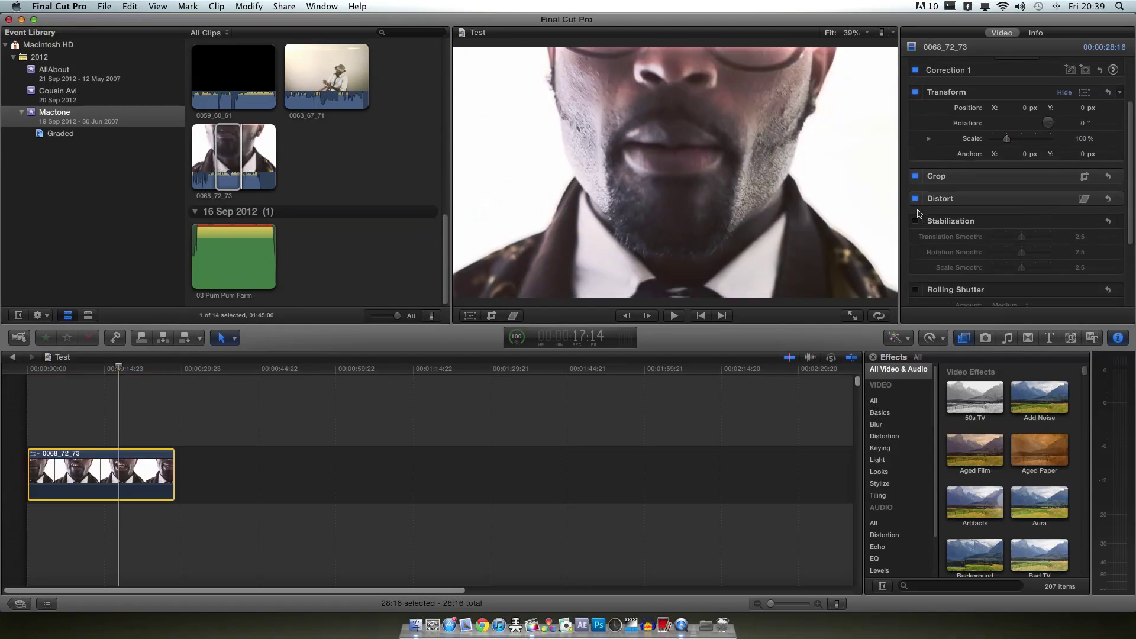
scroll(1049, 232, "down", 3)
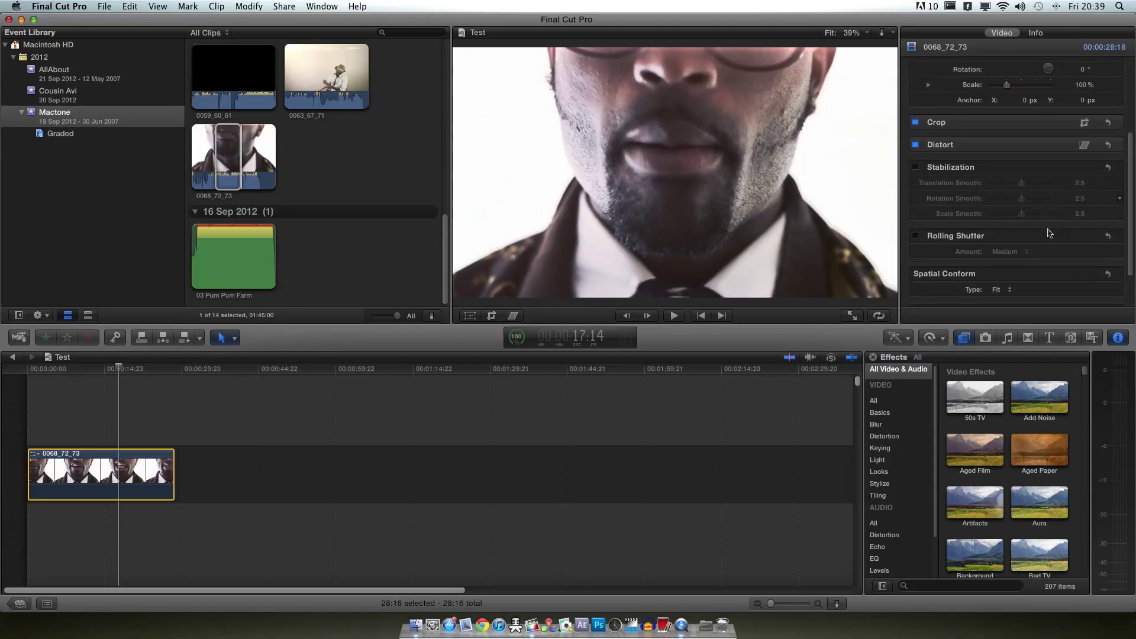
scroll(1061, 235, "down", 2)
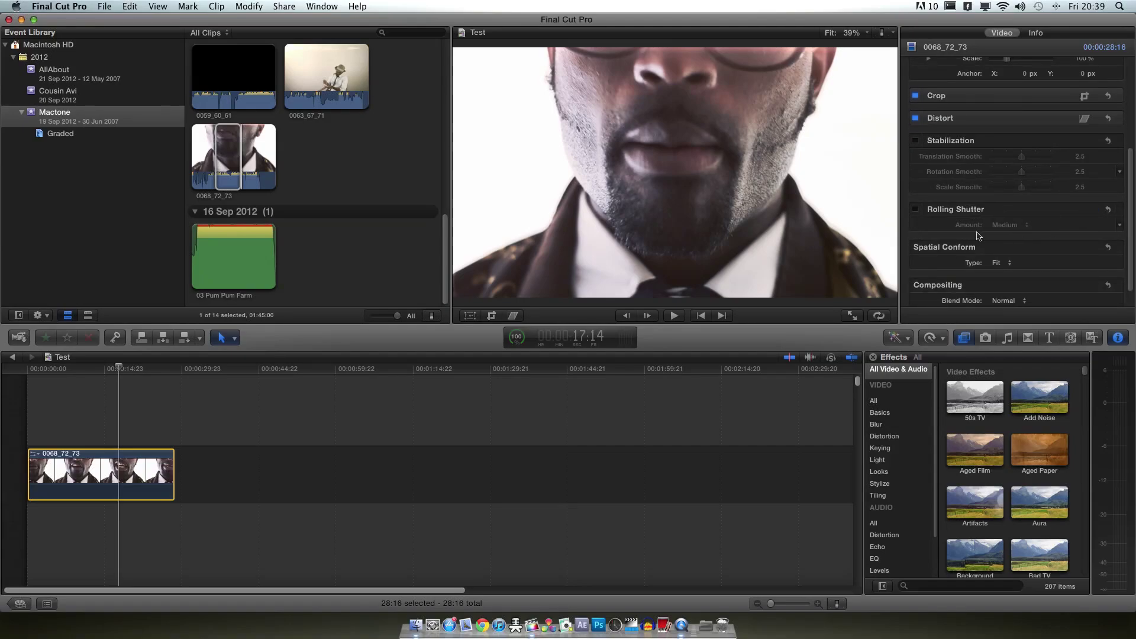
scroll(977, 235, "down", 1)
left_click(1006, 278)
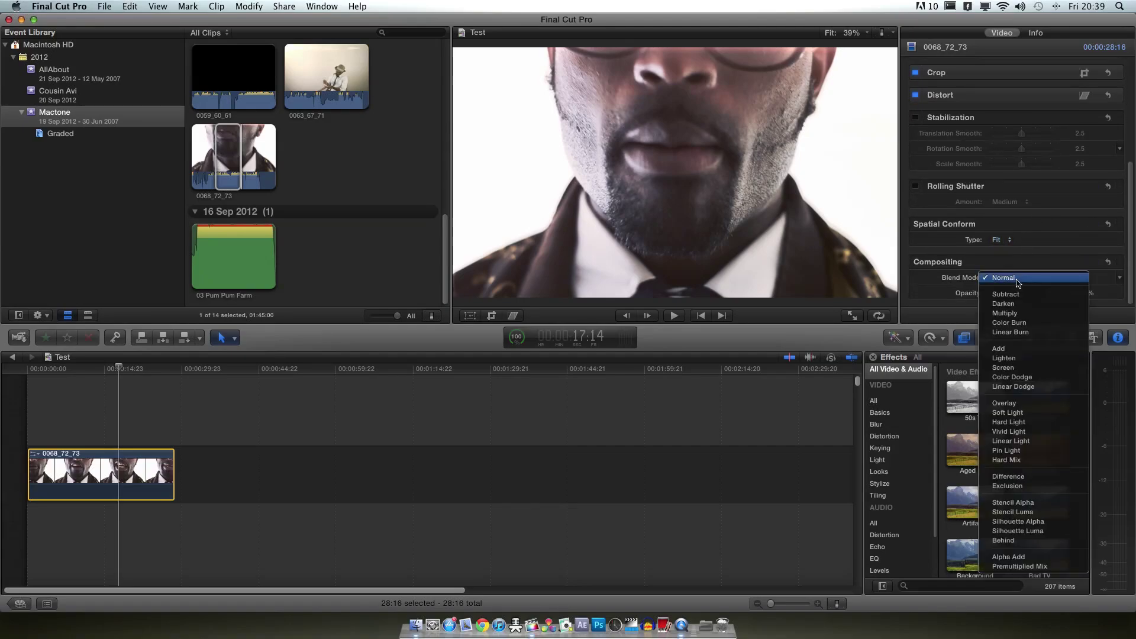
left_click(1054, 259)
scroll(1051, 230, "up", 5)
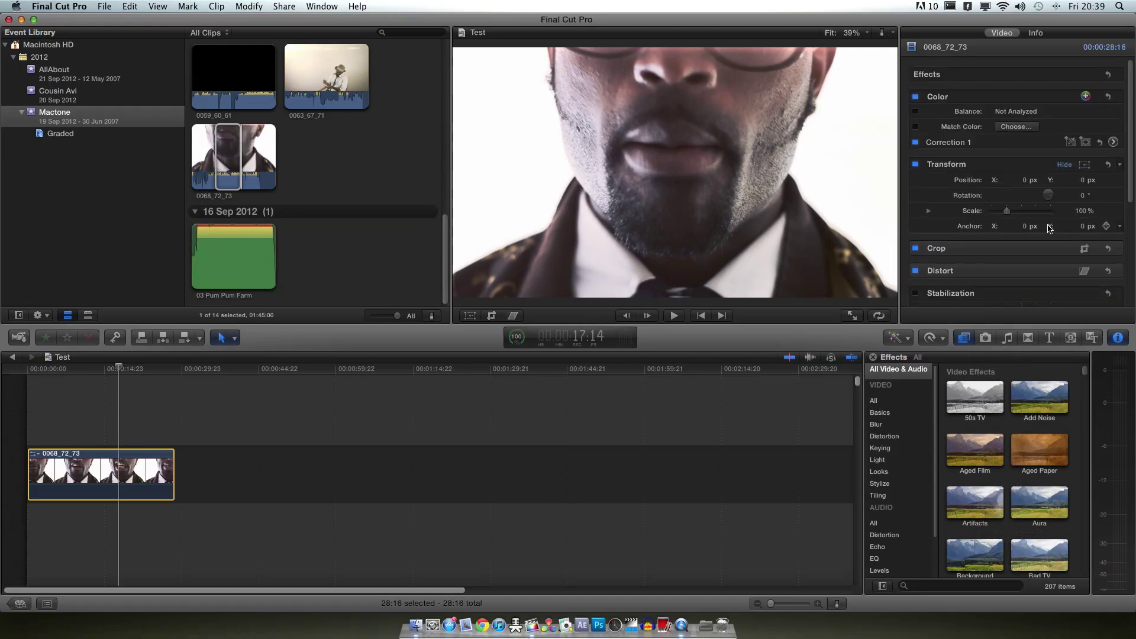
Open Correction 1 and darken the clip's shadows slightly on the Exposure controls
left_click(1113, 142)
left_click(1061, 58)
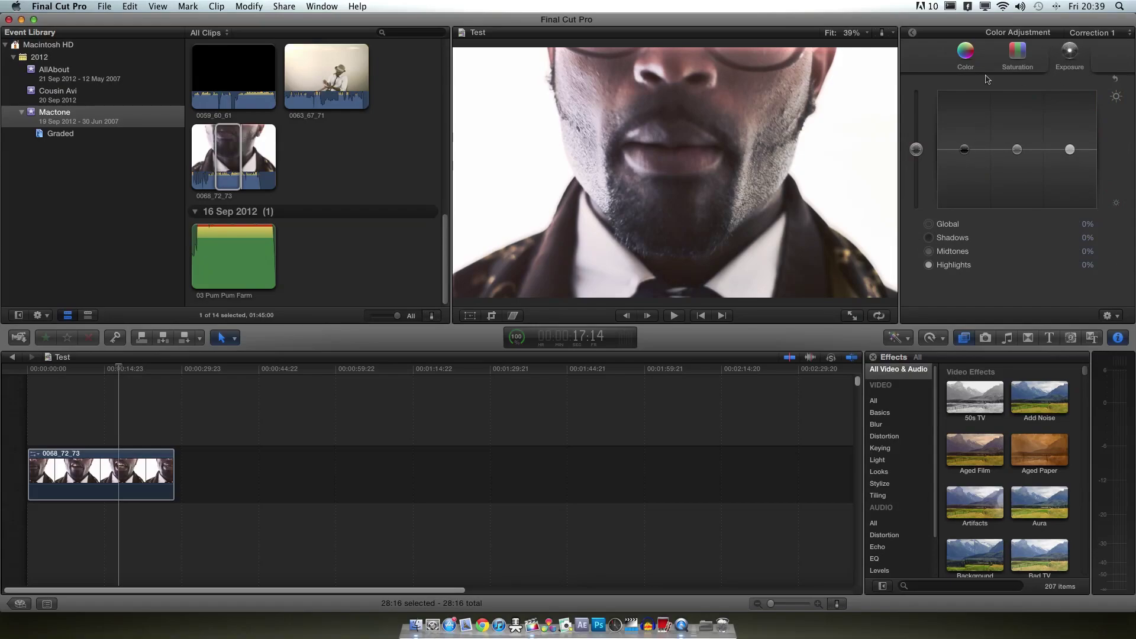
left_click_drag(965, 152, 1070, 147)
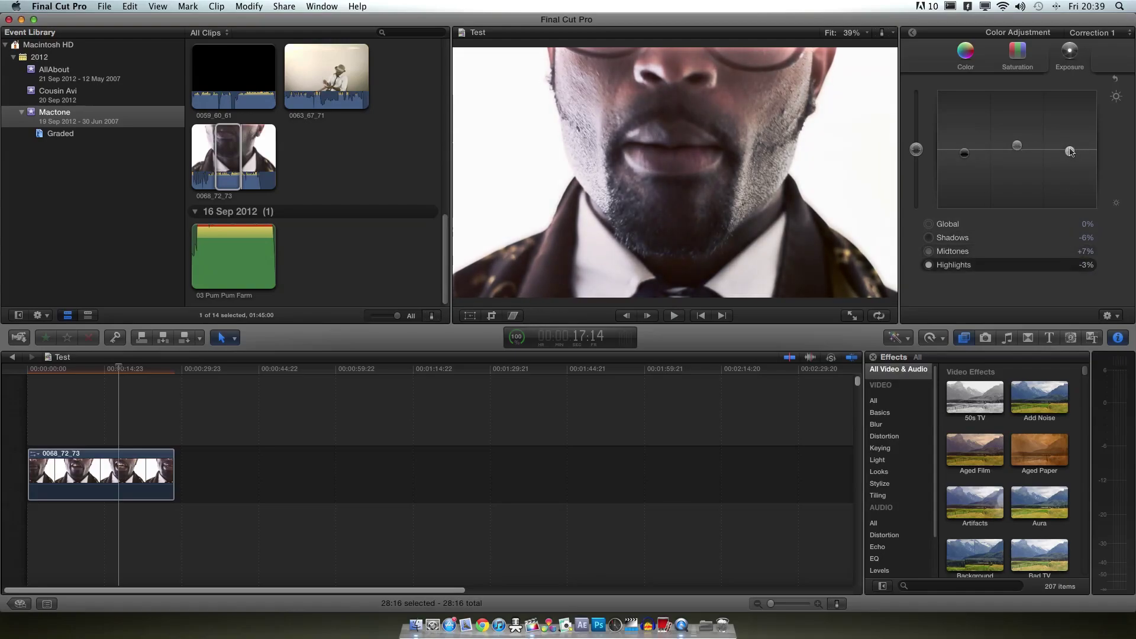
Set shadow saturation +3%, highlight saturation +13%, and tint shadows 187°, midtones 208°, highlights 277°
left_click(1014, 65)
left_click_drag(966, 153, 974, 158)
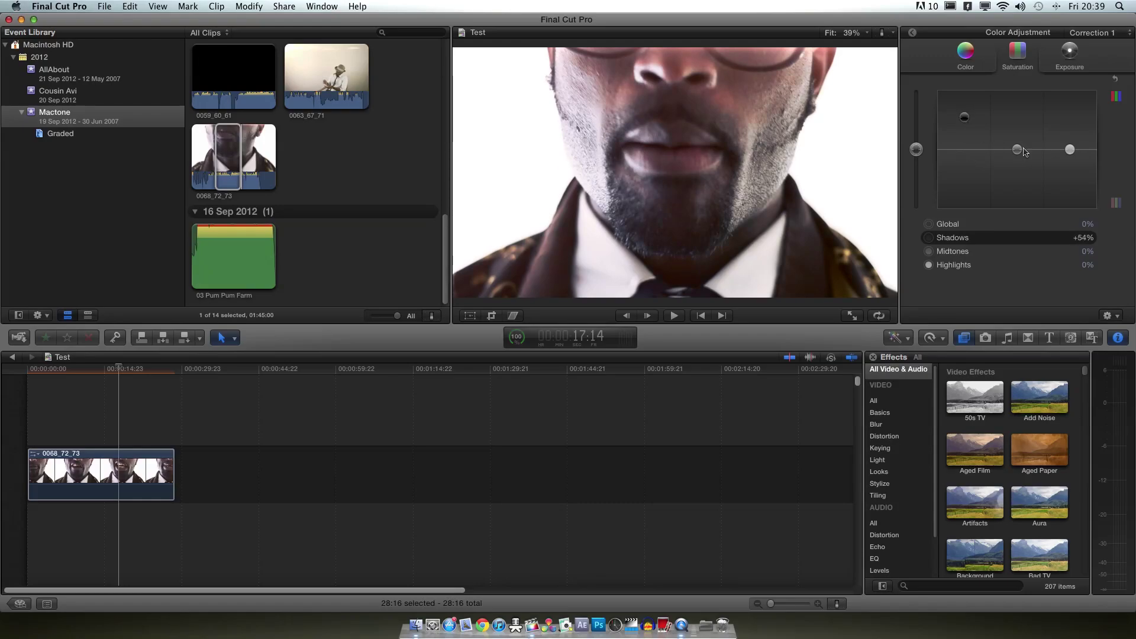
left_click_drag(1065, 150, 1065, 122)
left_click_drag(964, 117, 965, 149)
left_click_drag(1069, 124, 1052, 145)
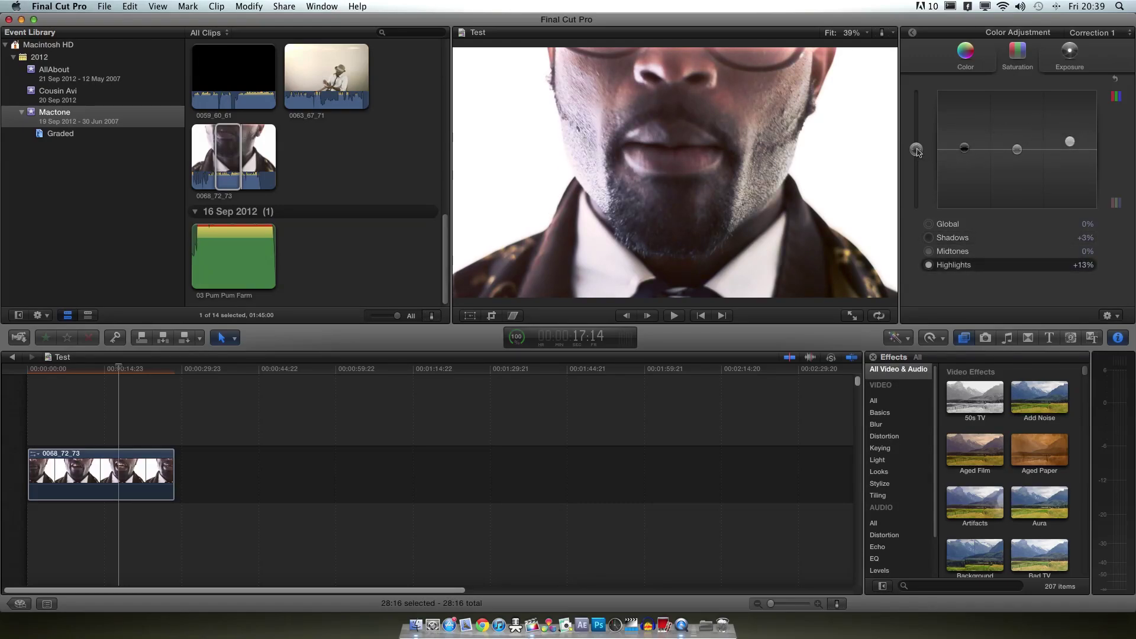
mouse_move(917, 151)
left_mouse_down()
mouse_move(917, 125)
mouse_move(917, 209)
mouse_move(924, 132)
left_mouse_up()
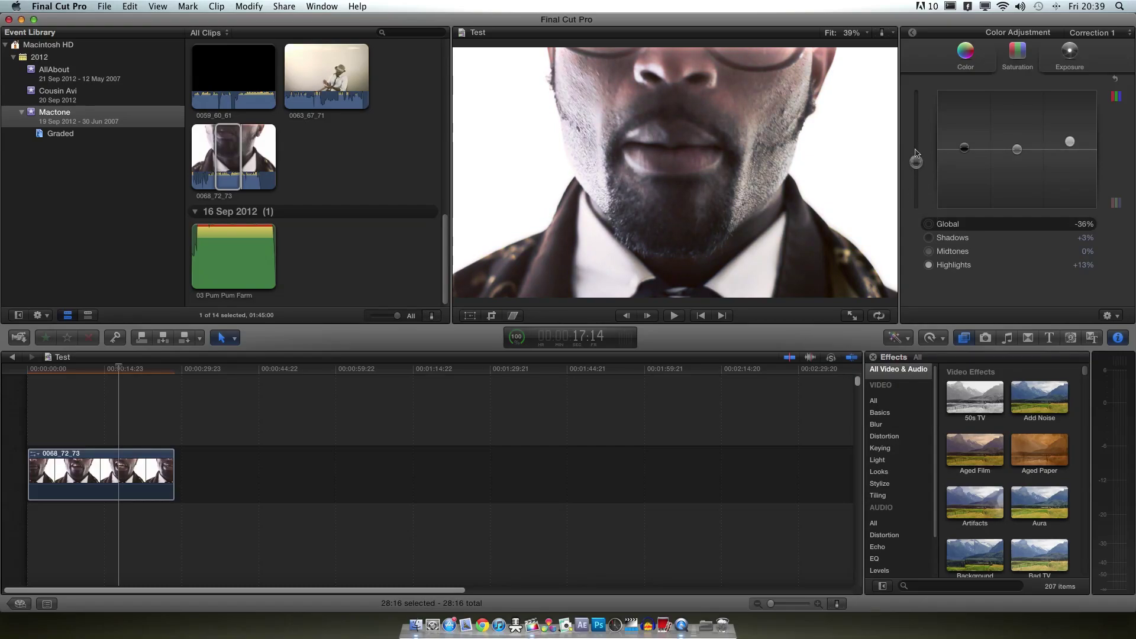
left_click(962, 71)
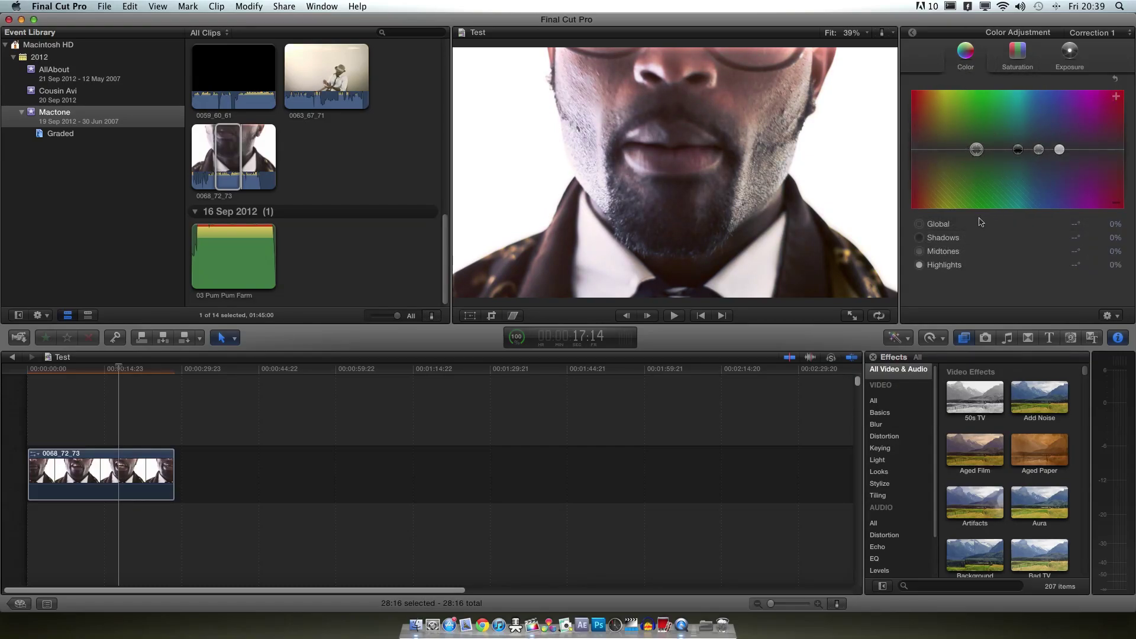
left_click_drag(1060, 150, 1022, 151)
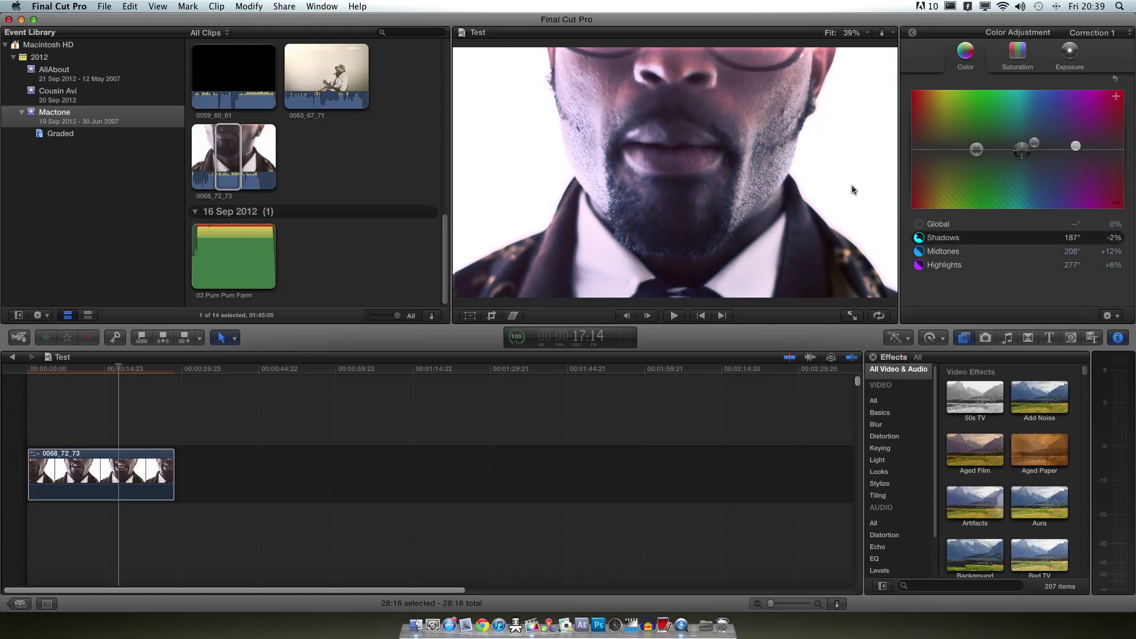
Return from the Color Board to clip properties and filter the Effects browser to VIDEO > All
left_click(915, 35)
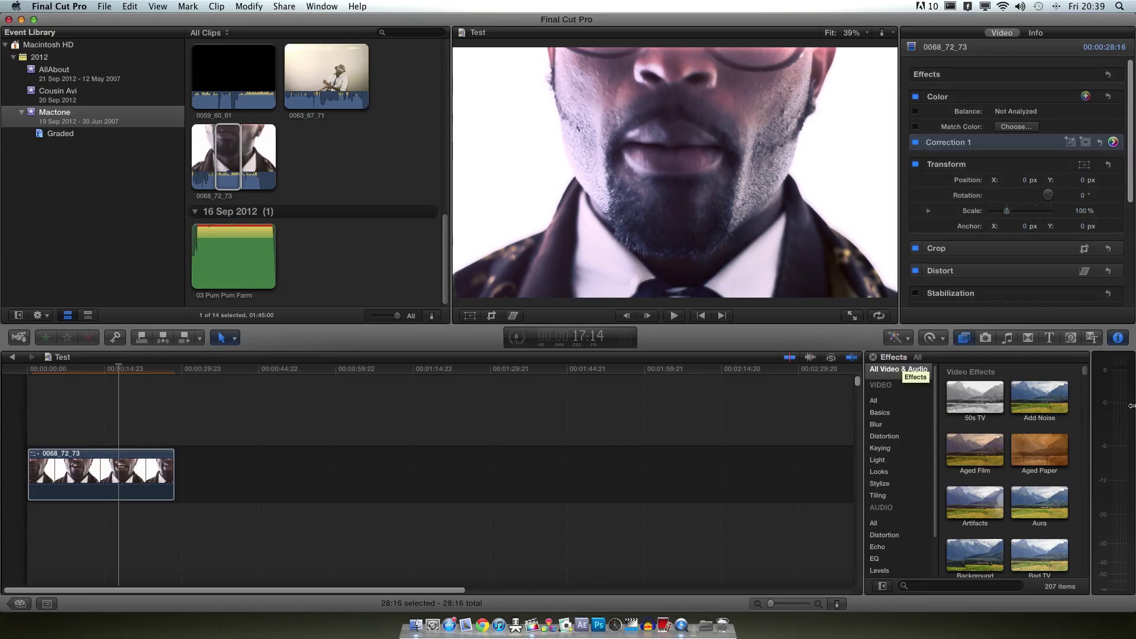
scroll(995, 484, "down", 5)
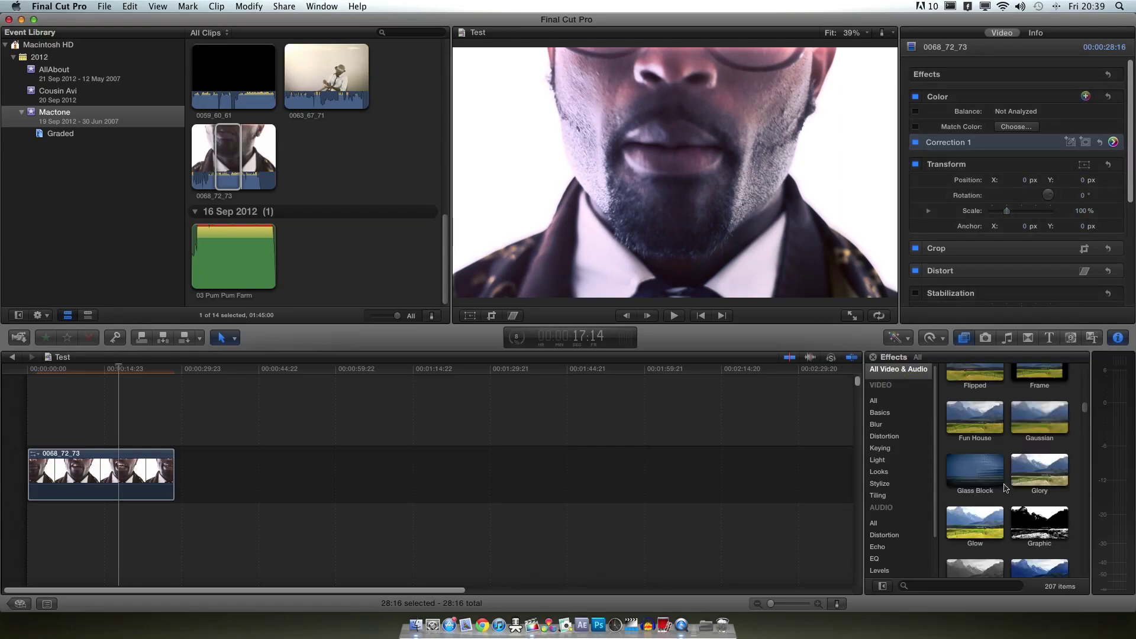
left_click(874, 402)
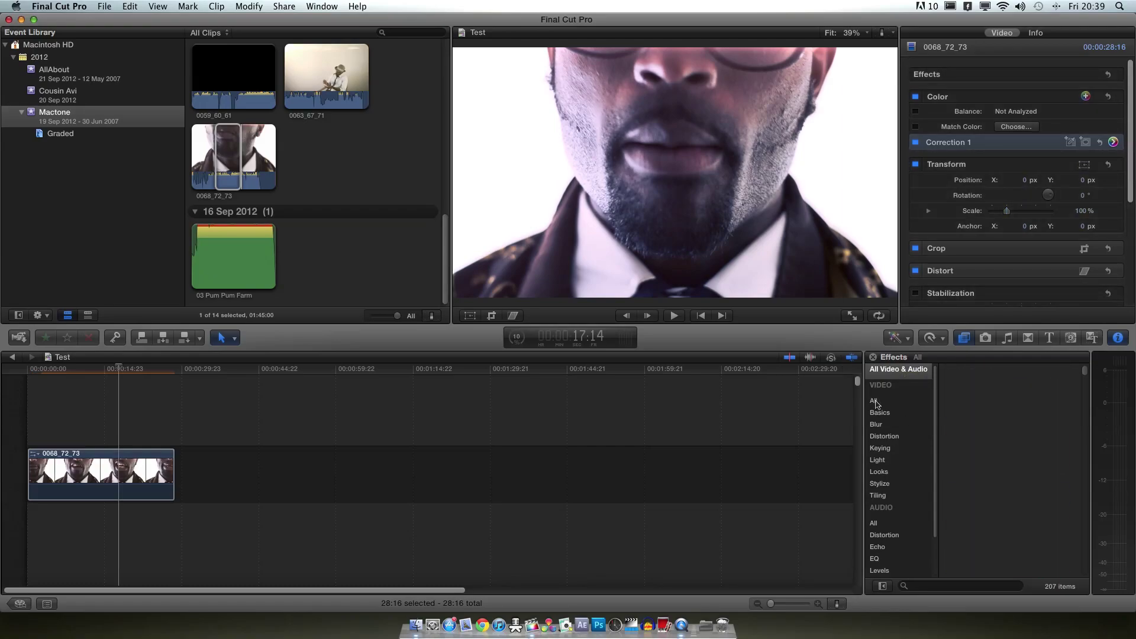
left_click(921, 402)
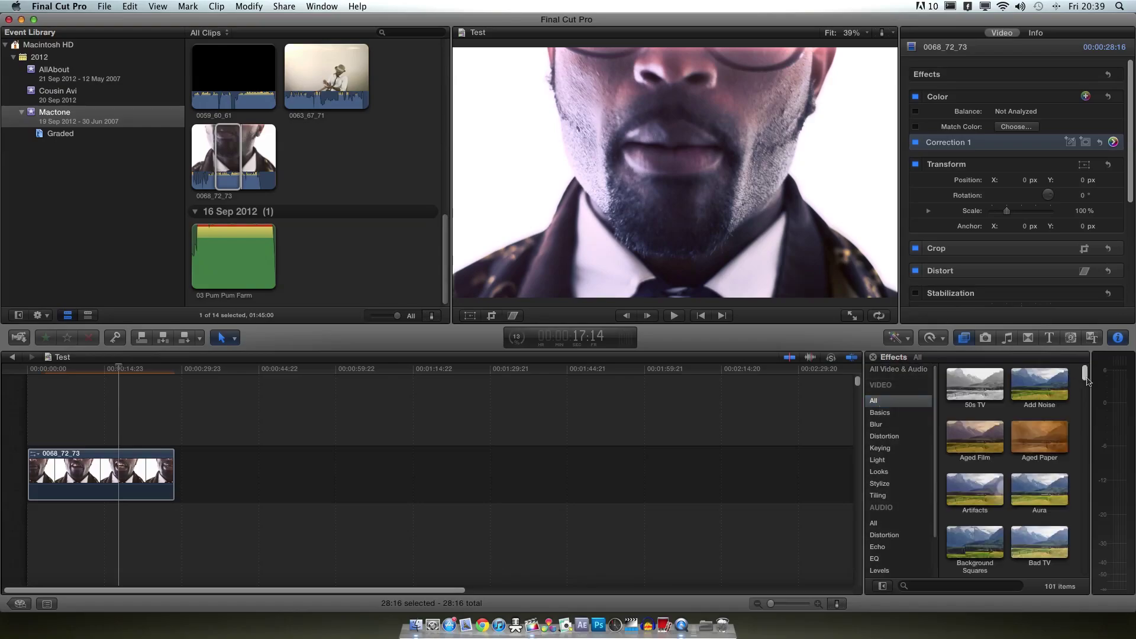
scroll(1059, 447, "down", 5)
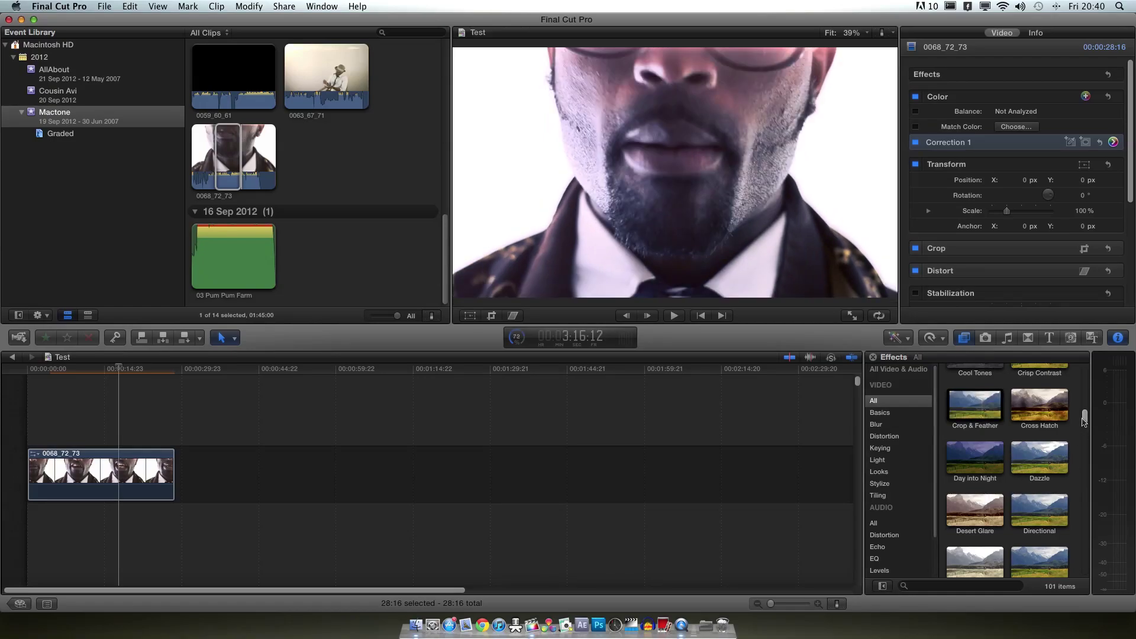
scroll(1092, 433, "down", 3)
scroll(1092, 433, "down", 3)
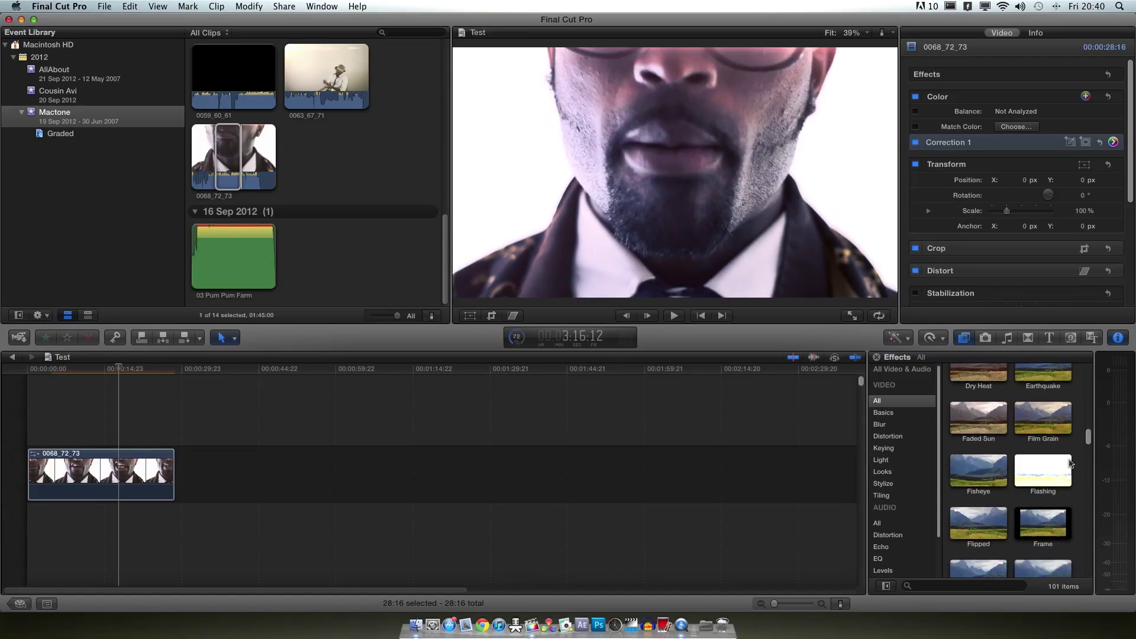
scroll(1076, 470, "down", 5)
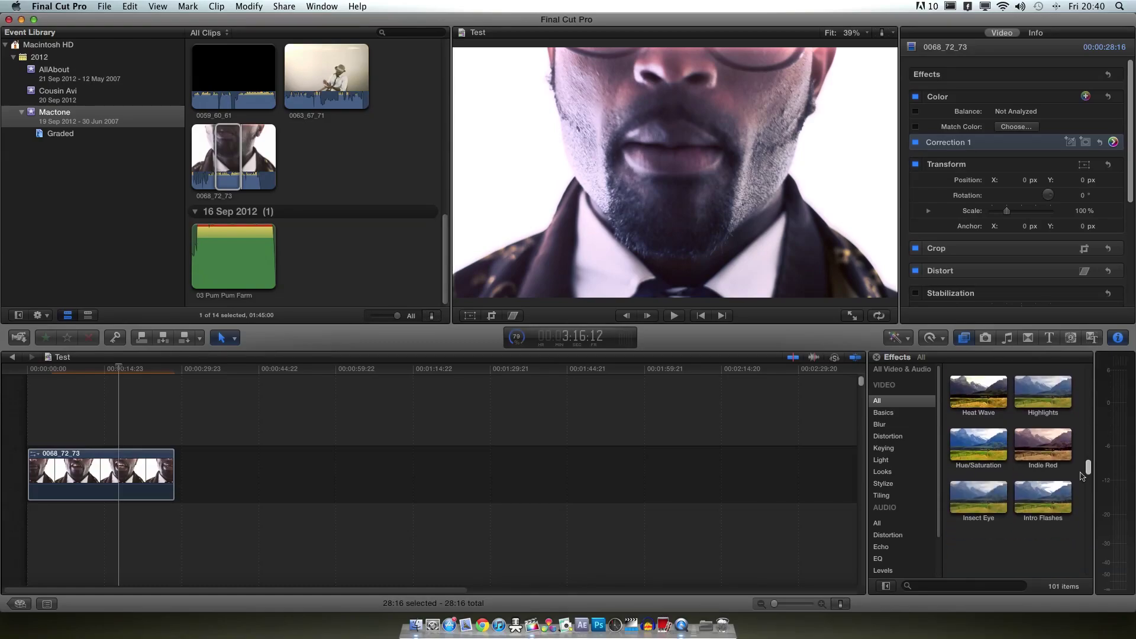
scroll(1081, 475, "down", 6)
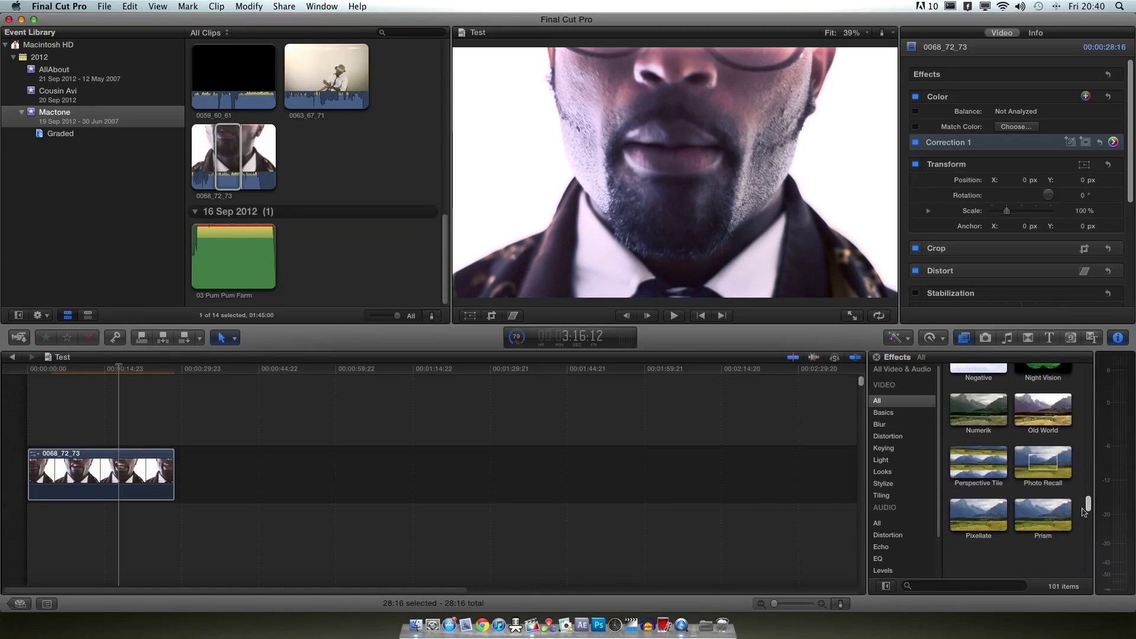
scroll(1066, 509, "down", 1)
Preview the Prism effect, then apply Quick Flash/Spin to clip 0068_72_73
left_click(1045, 495)
key("space")
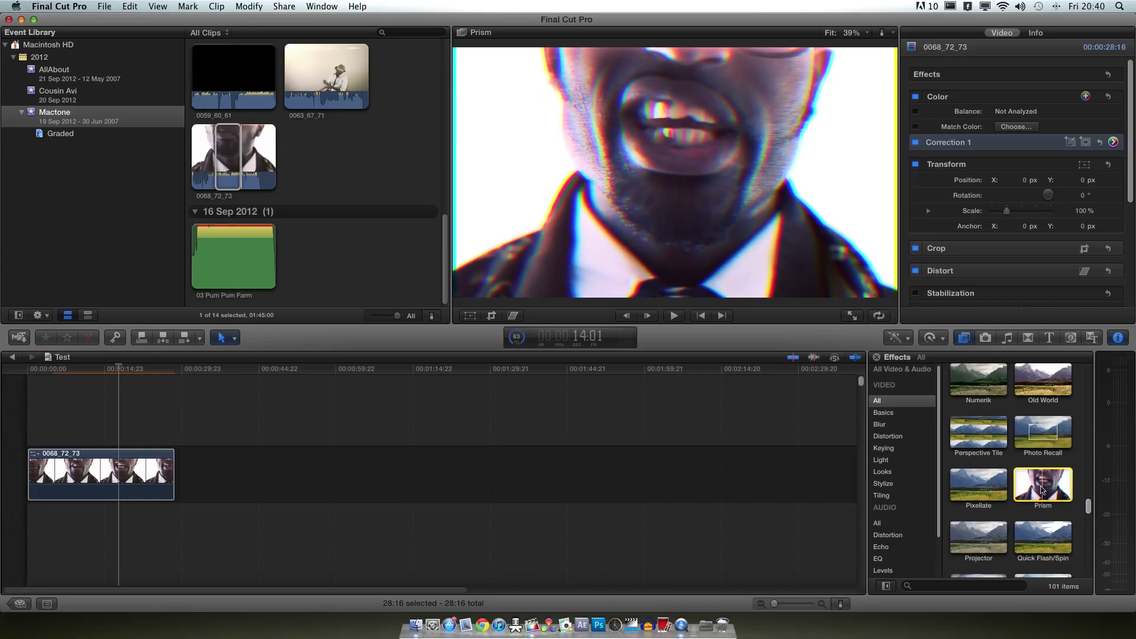
scroll(1033, 467, "down", 5)
scroll(1030, 444, "up", 5)
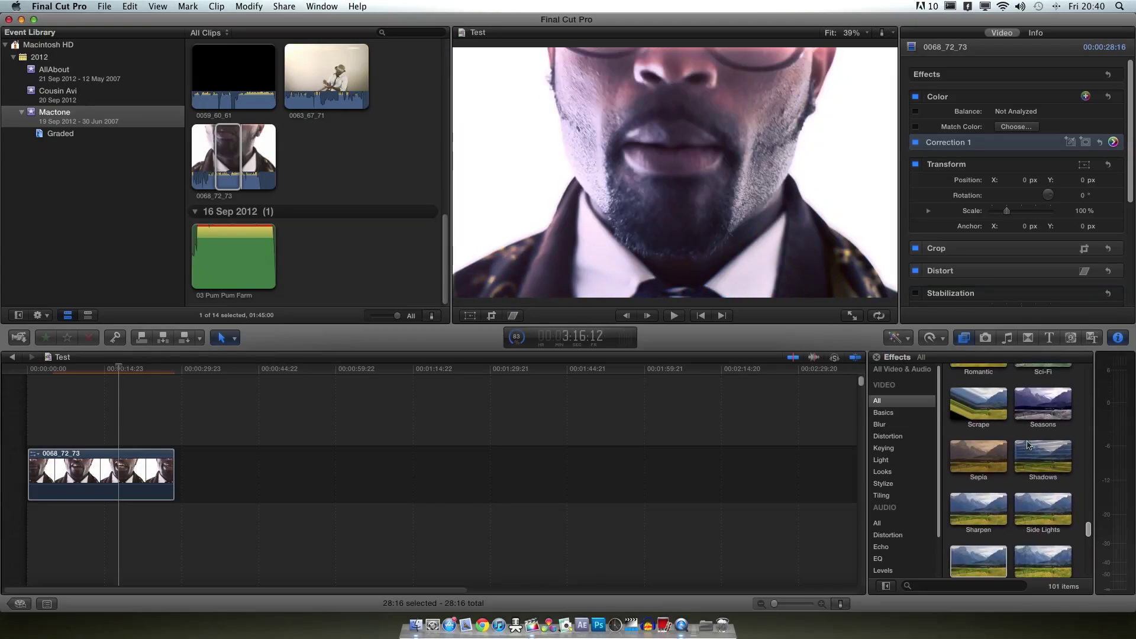
left_click_drag(1051, 397, 426, 472)
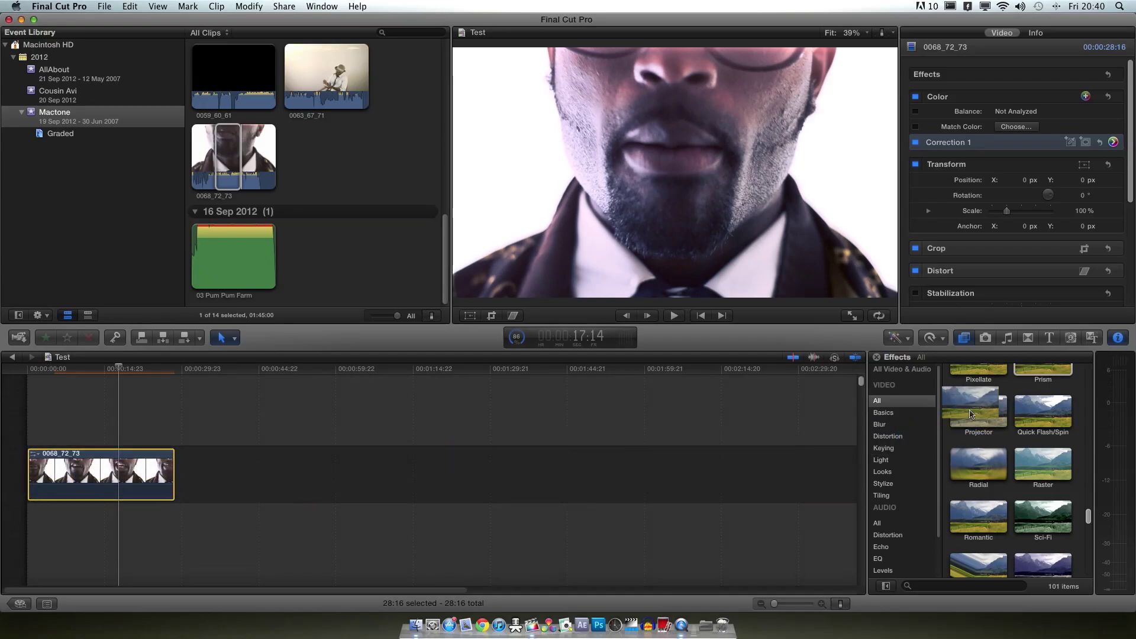
left_click(1030, 128)
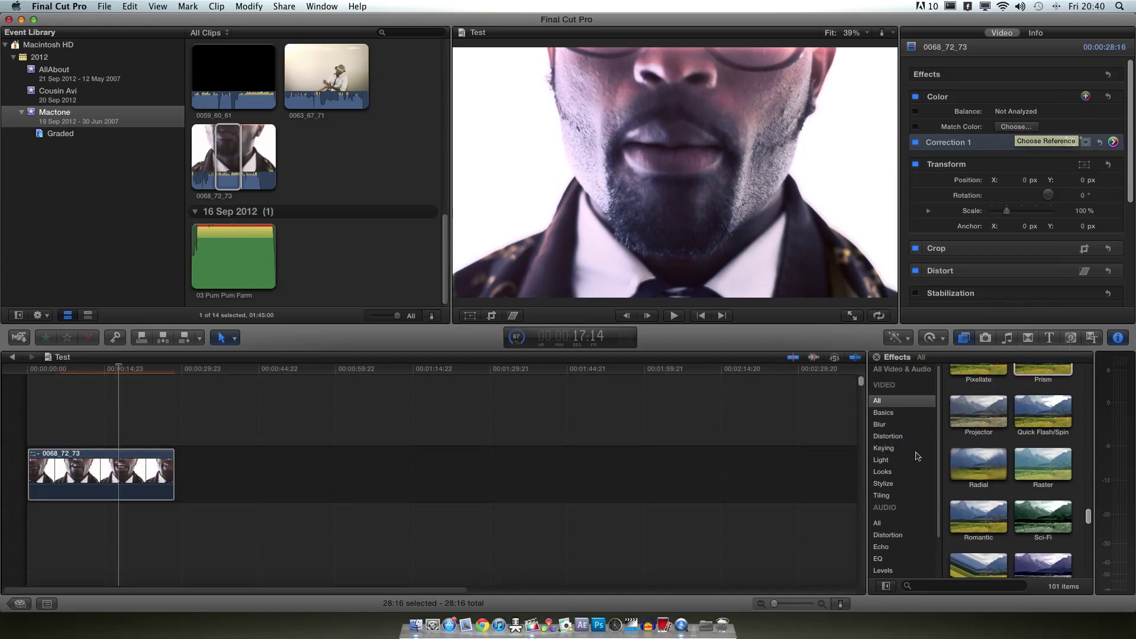
Switch the Effects browser to AUDIO > All and browse the 106 audio effects
scroll(918, 536, "down", 3)
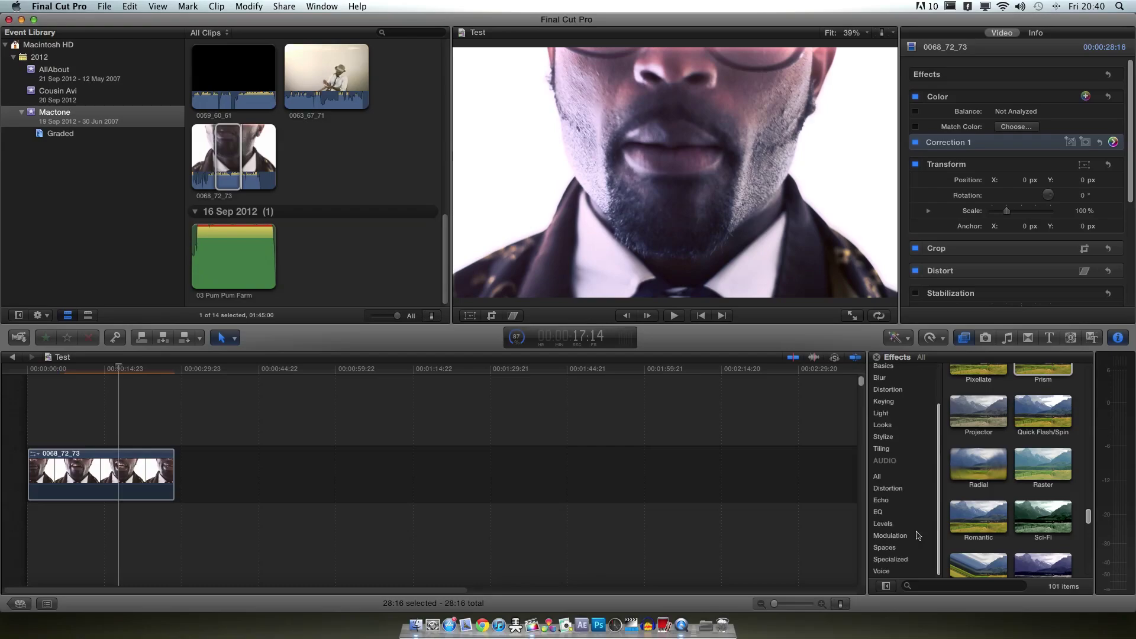
left_click(877, 477)
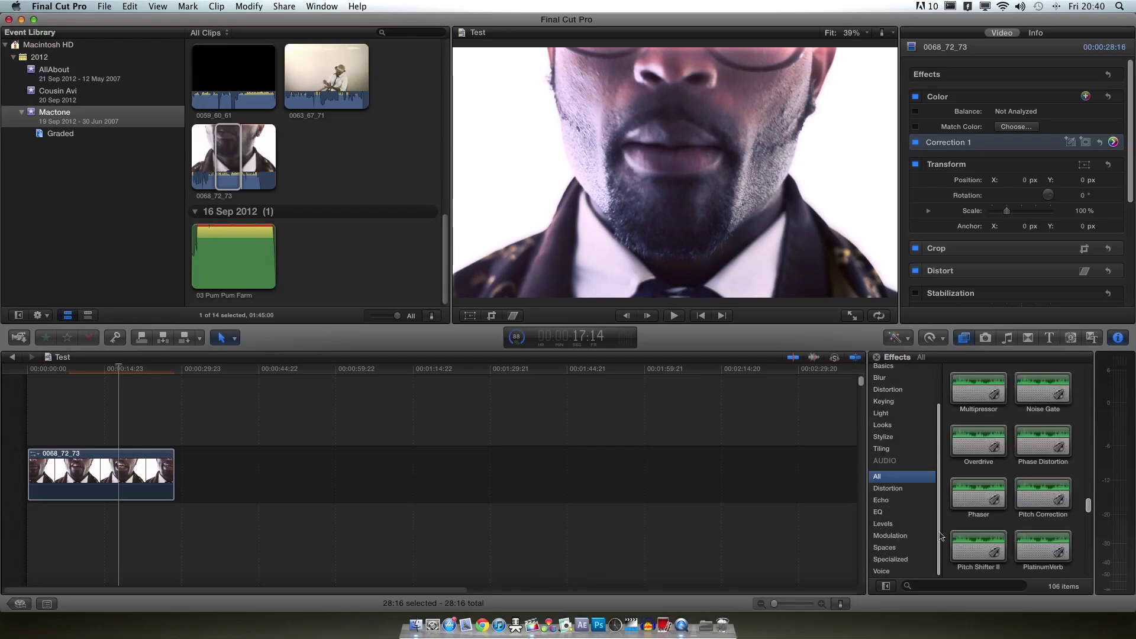
scroll(1024, 431, "up", 5)
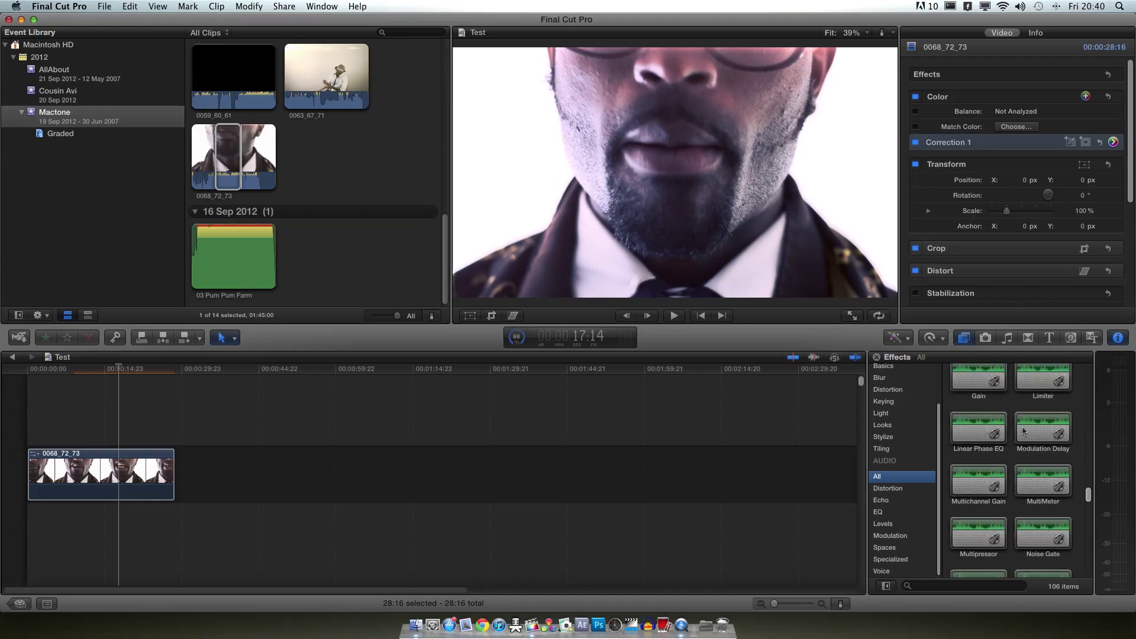
scroll(1023, 430, "down", 8)
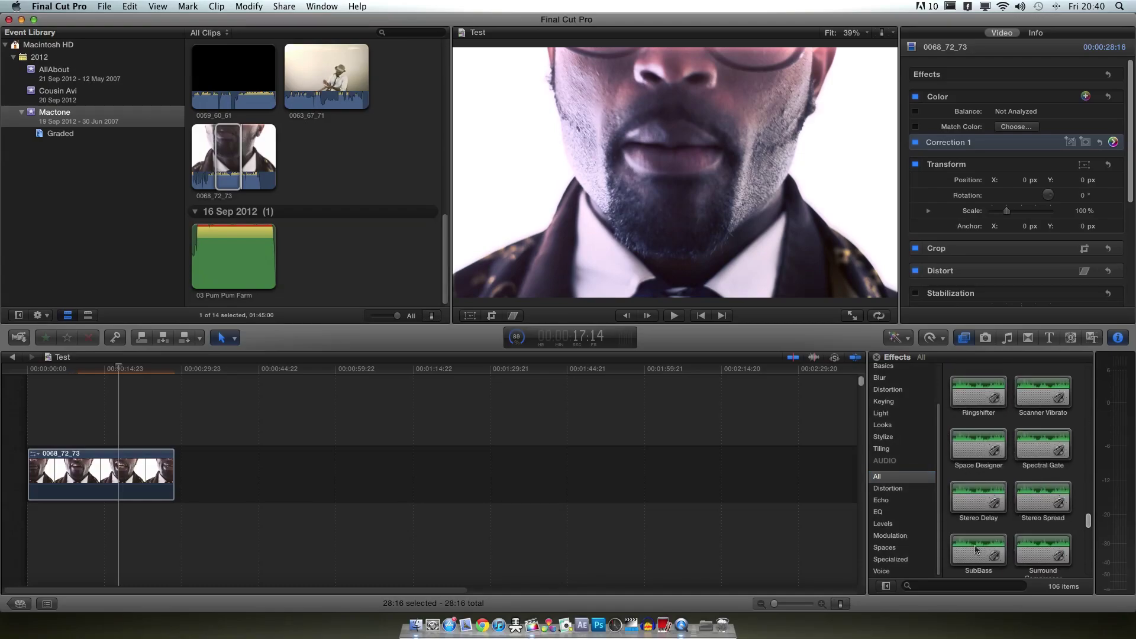
scroll(1052, 445, "down", 5)
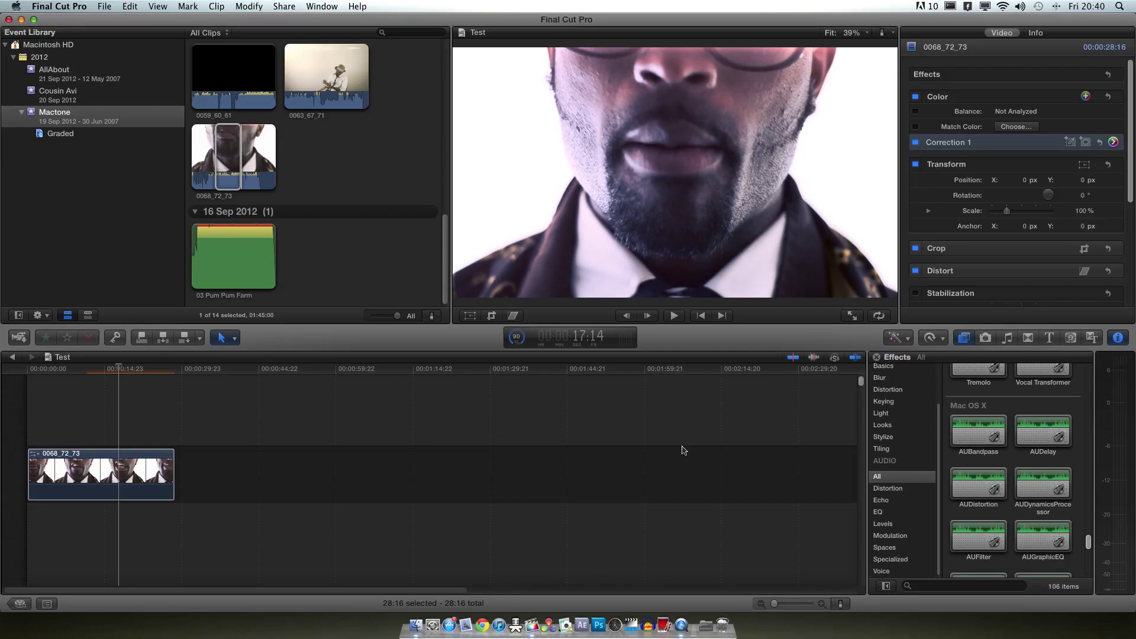
Select clip 0068_72_73, open Background Tasks, move the window aside, and cancel rendering
left_click(147, 474)
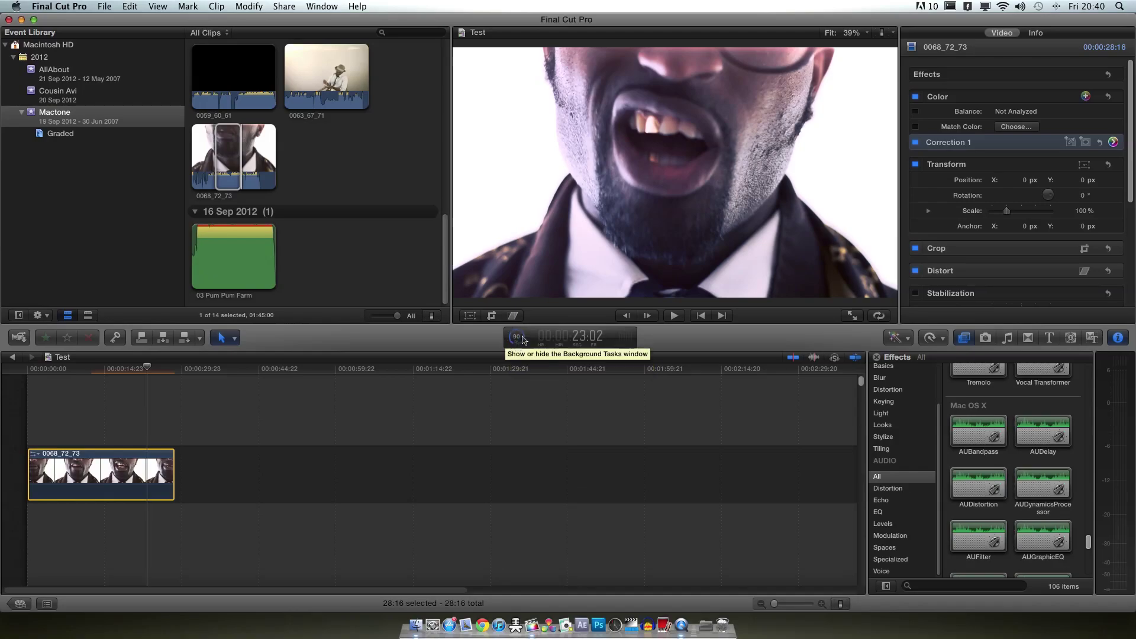
left_click(536, 338)
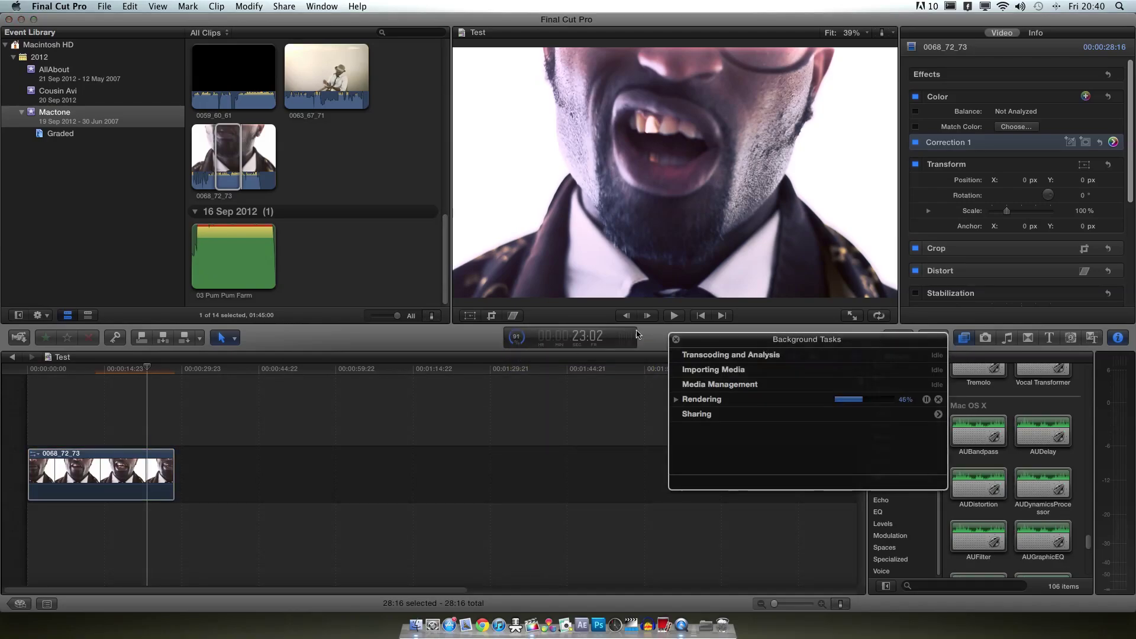
left_click_drag(786, 349, 605, 285)
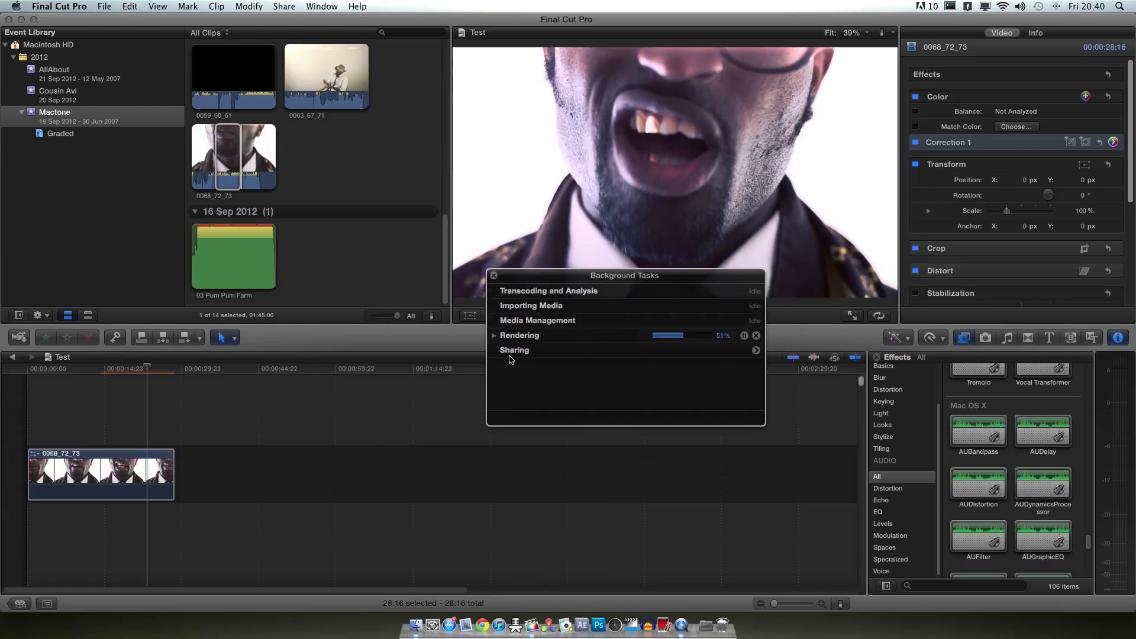
left_click(757, 335)
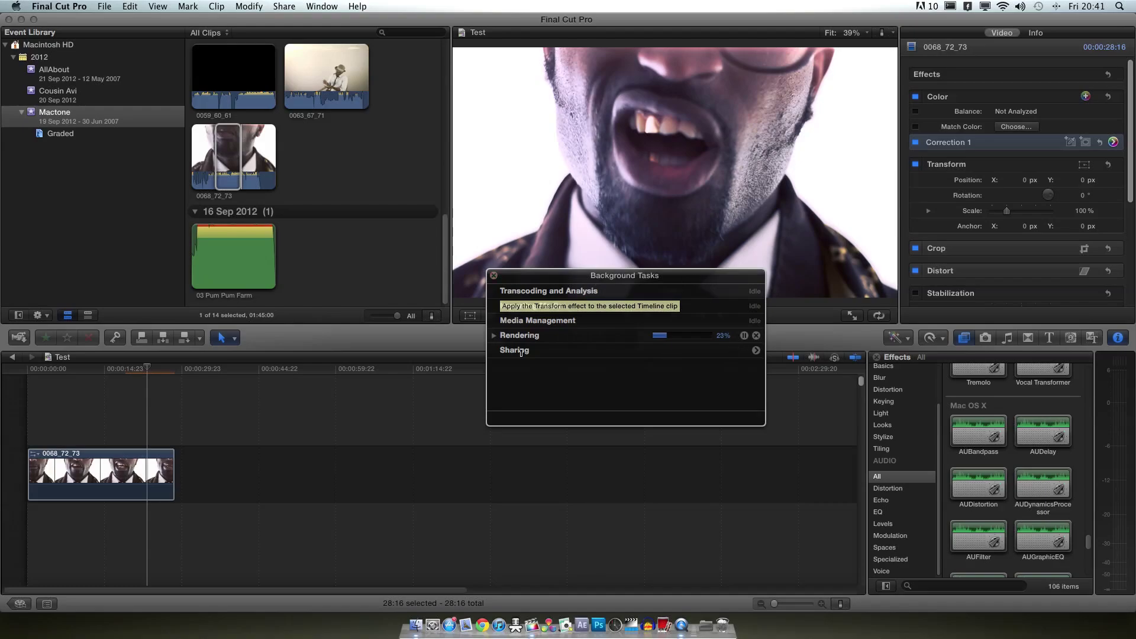
Close Background Tasks, set the viewer to 25%, and scale the clip up to 107.37%
left_click(493, 276)
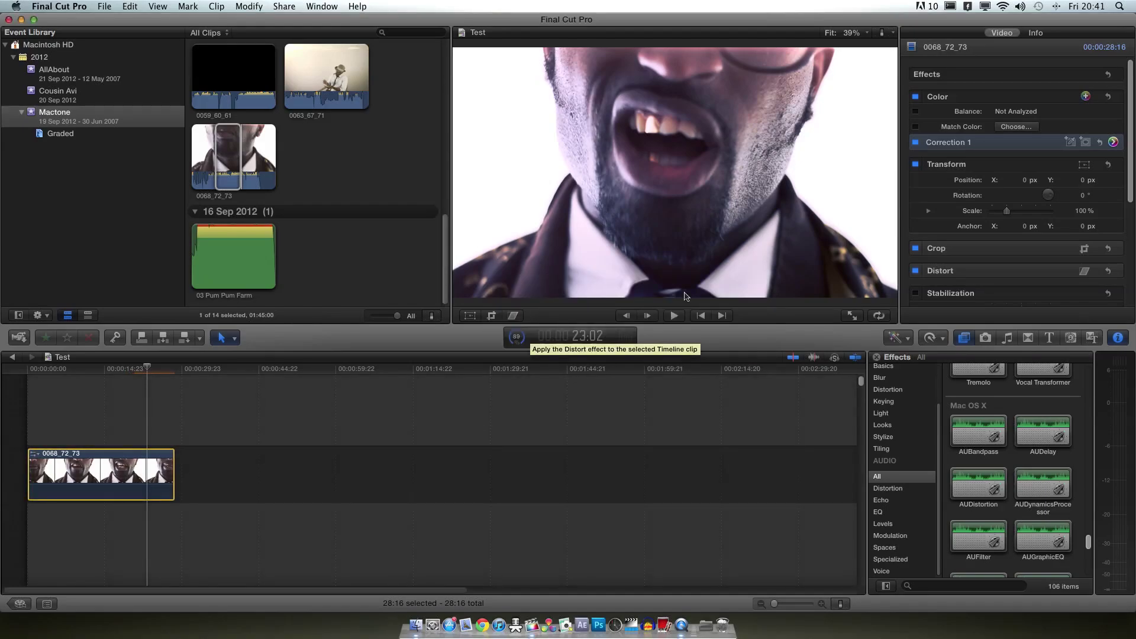
left_click(851, 29)
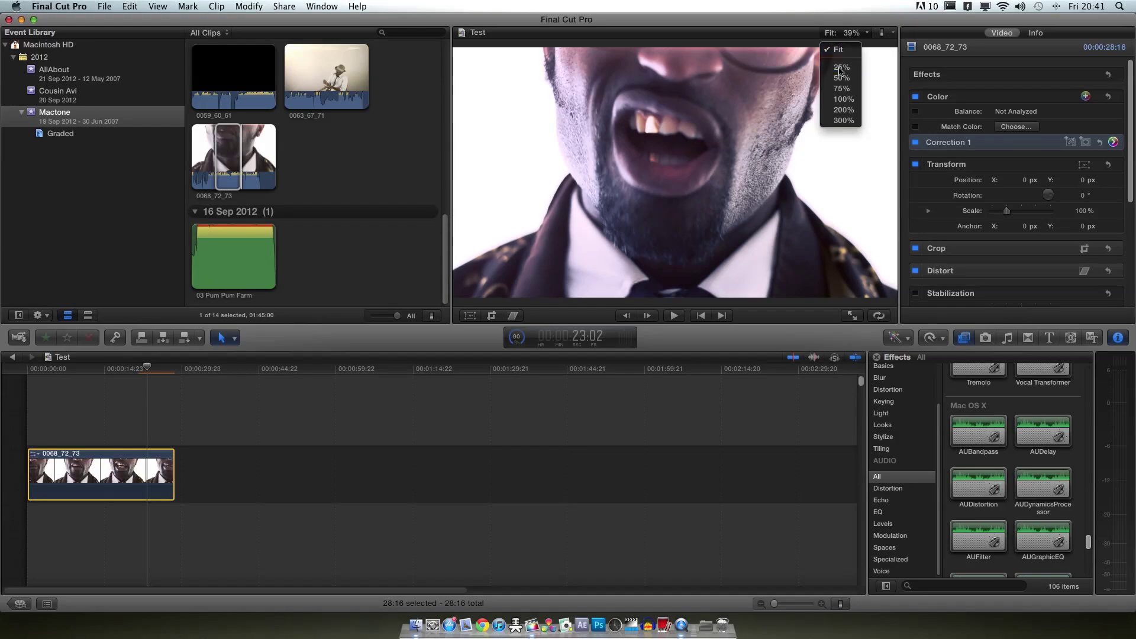
left_click(837, 55)
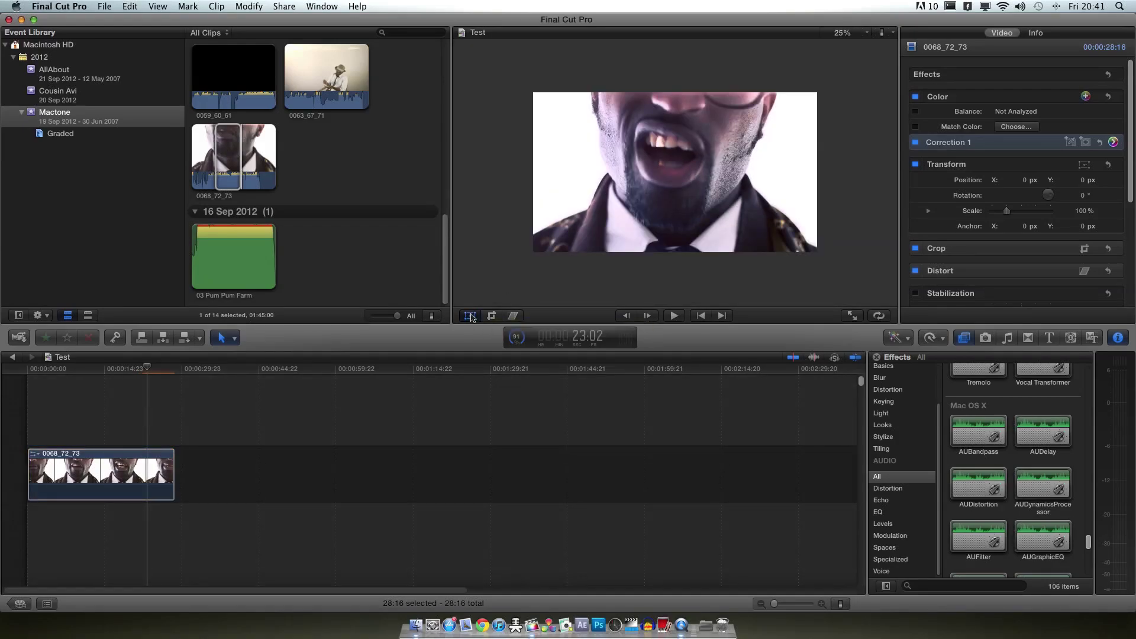
left_click(469, 316)
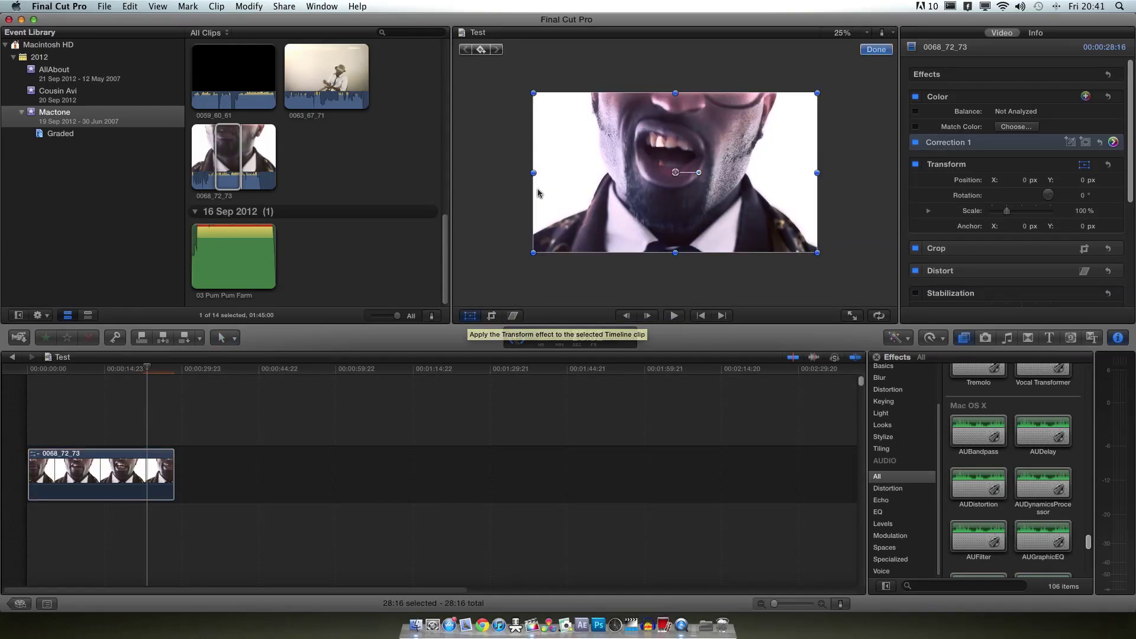
left_click_drag(534, 253, 570, 223)
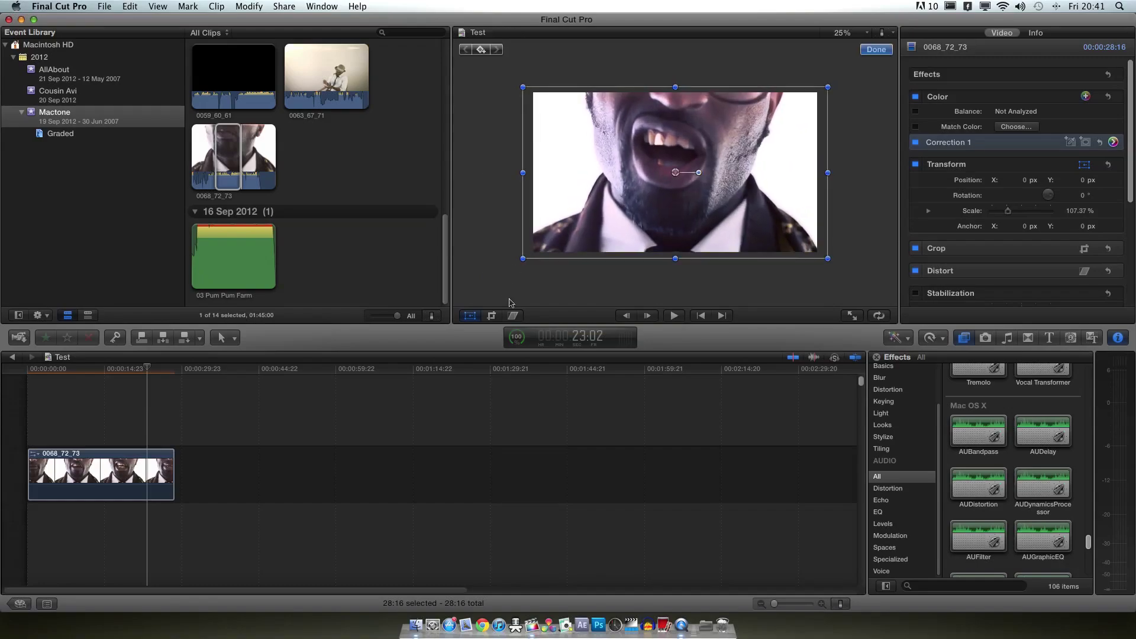
left_click(881, 49)
Try cropping and corner-distorting the clip, then undo the distortion
left_click(491, 315)
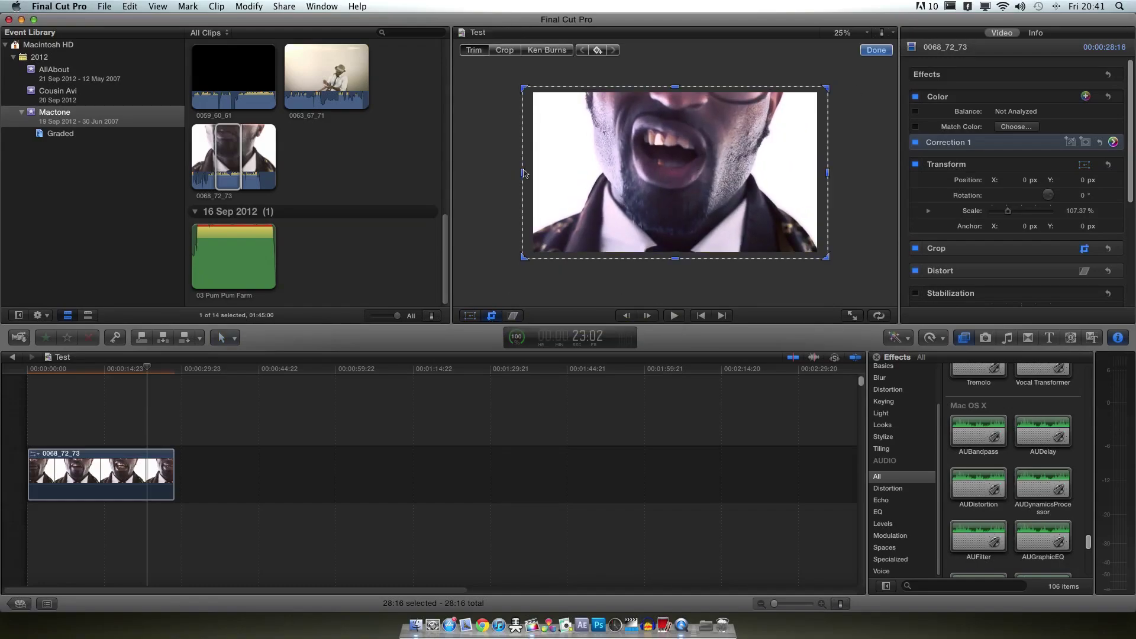
mouse_move(523, 173)
left_mouse_down()
mouse_move(606, 174)
mouse_move(523, 173)
left_mouse_up()
left_click(873, 49)
left_click(514, 316)
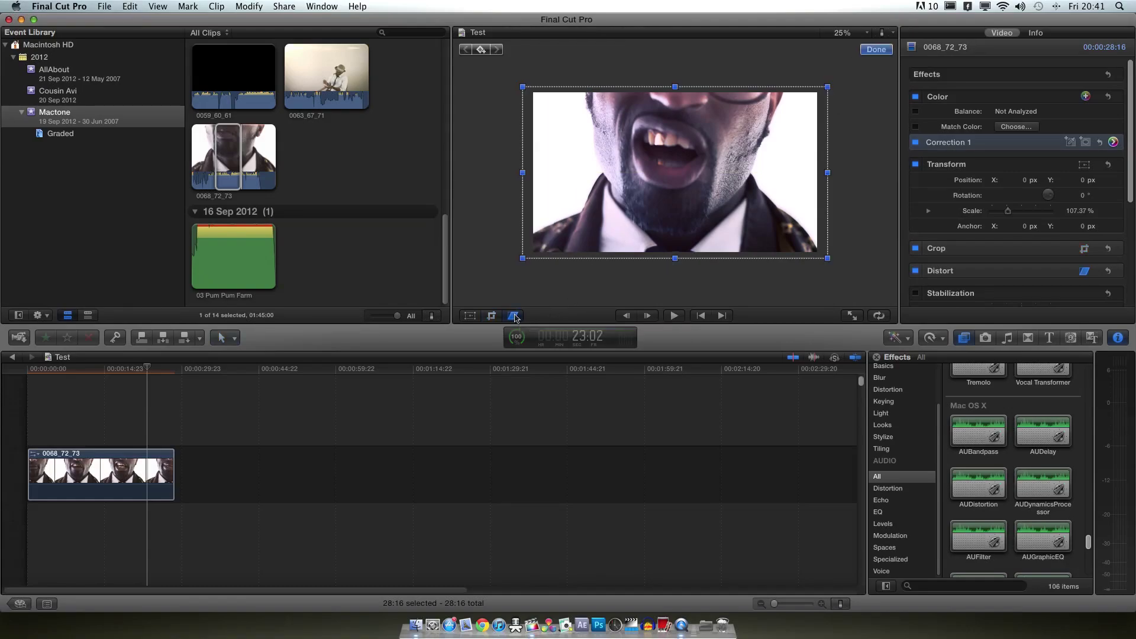
left_click_drag(523, 258, 563, 232)
key("super+z")
key("Escape")
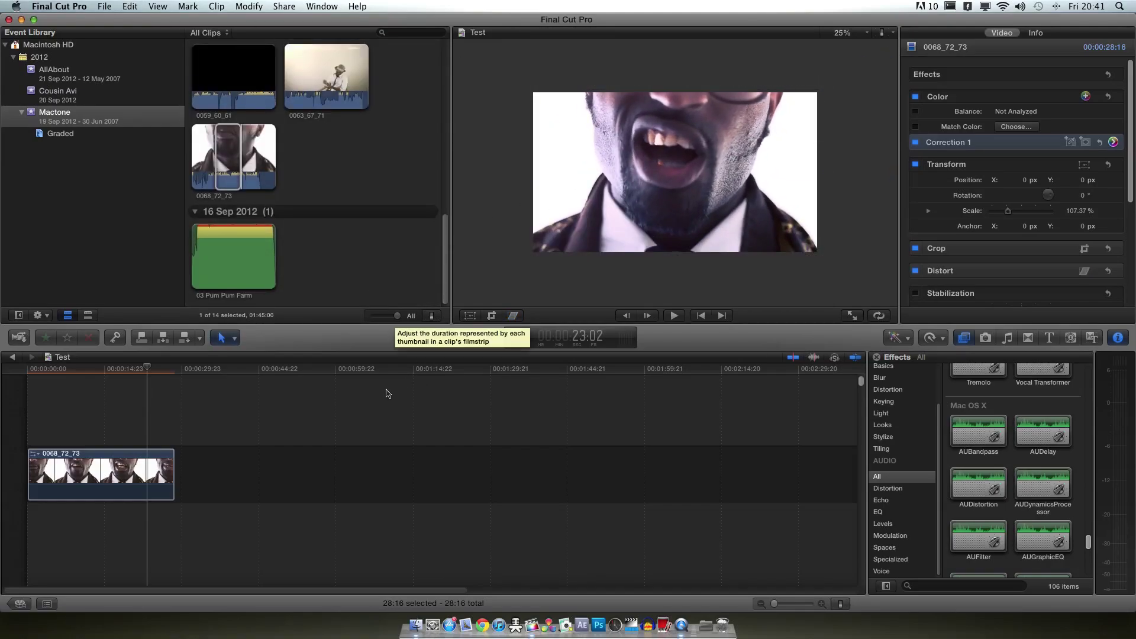
Scroll up in the browser and position the playhead within clip 0068_72_73
scroll(372, 295, "up", 5)
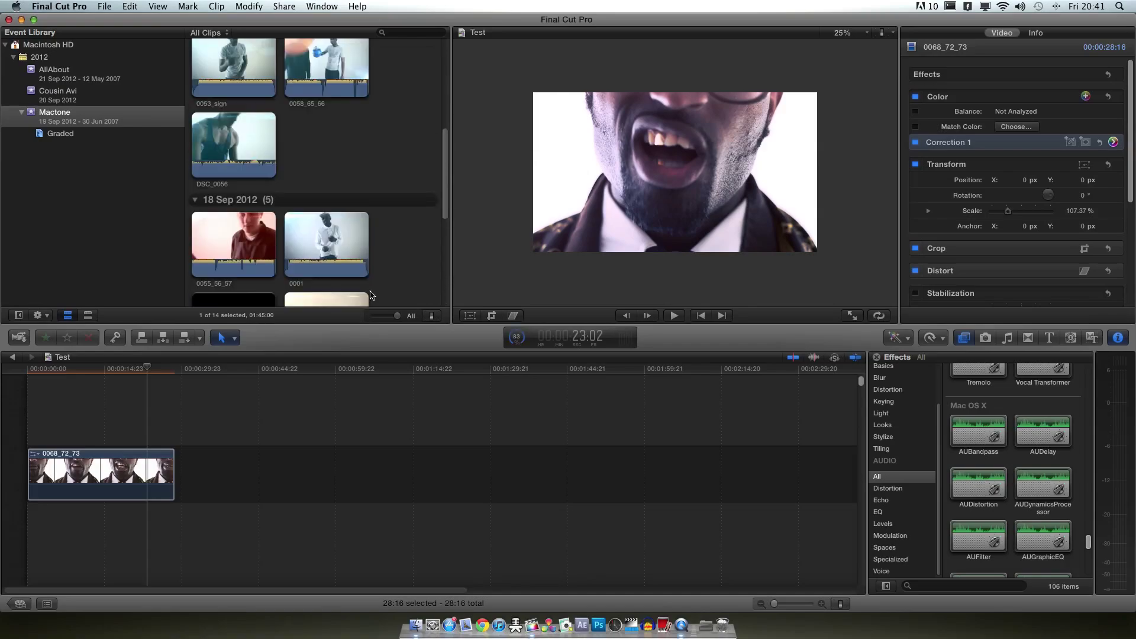
scroll(371, 295, "up", 5)
mouse_move(127, 370)
left_mouse_down()
mouse_move(69, 377)
mouse_move(122, 379)
left_mouse_up()
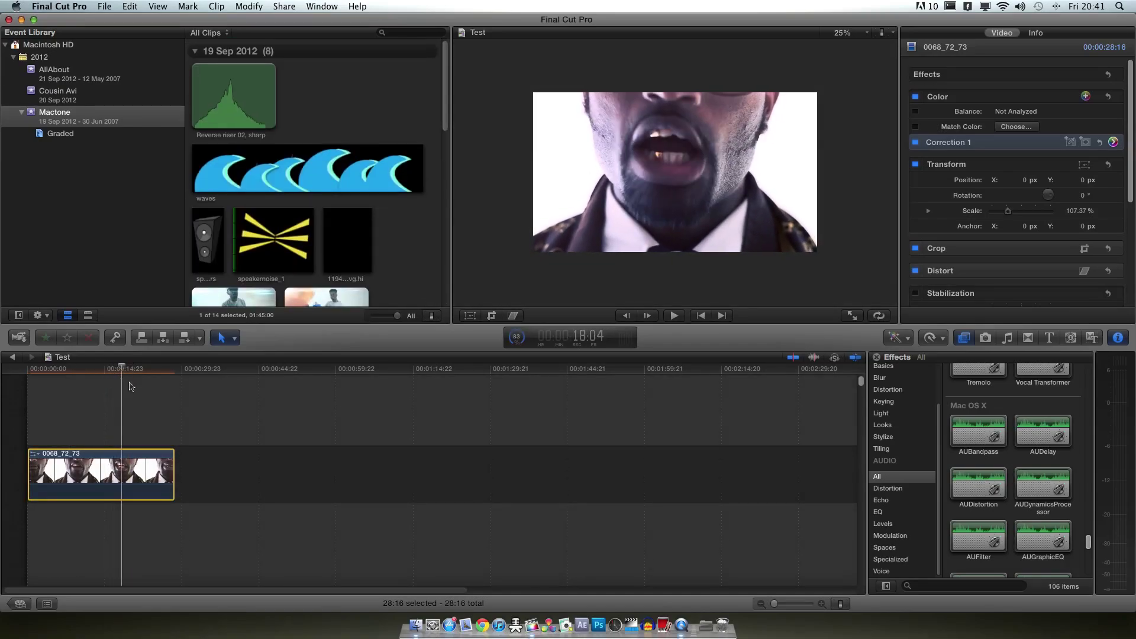
left_click(100, 476)
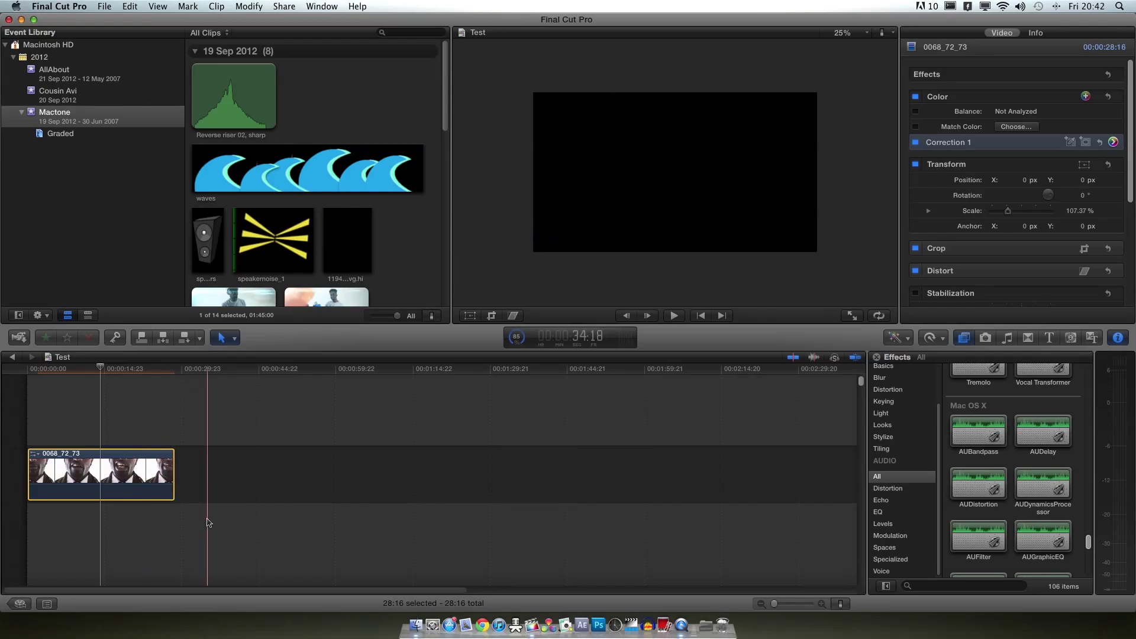
Delete the clip from the timeline, then browse the AllAbout event's clips
key("Delete")
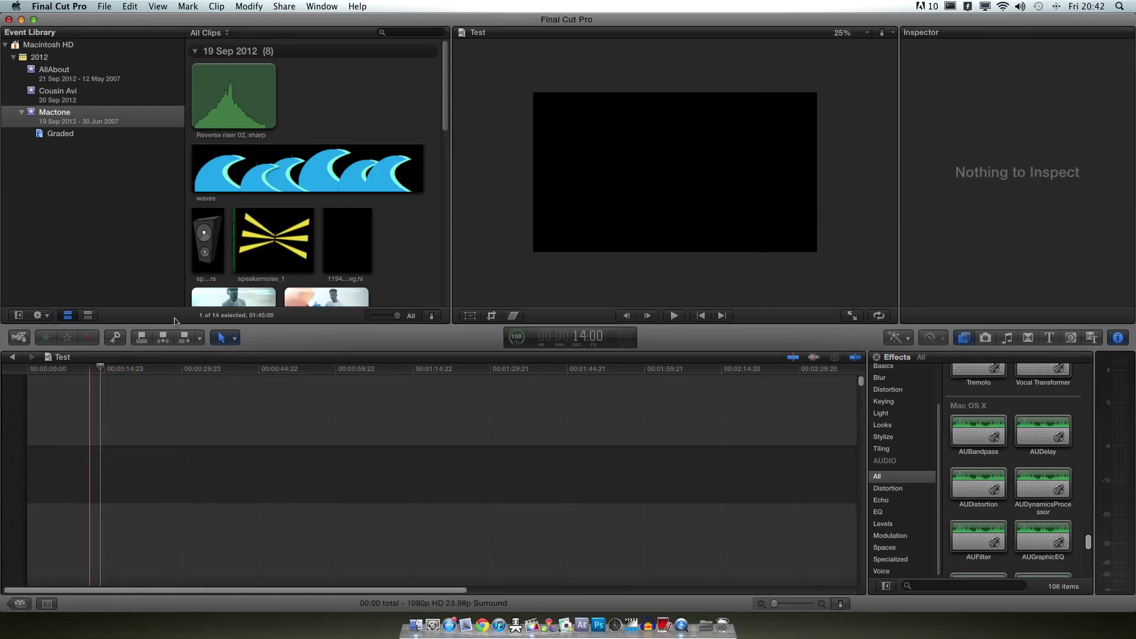
left_click(56, 72)
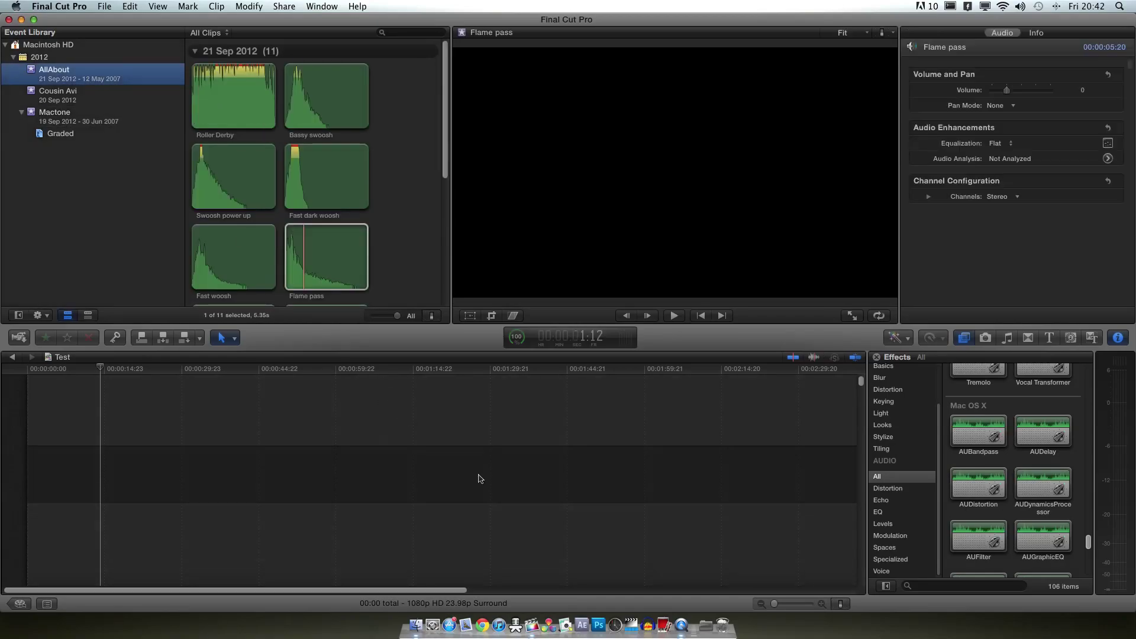
scroll(317, 223, "down", 5)
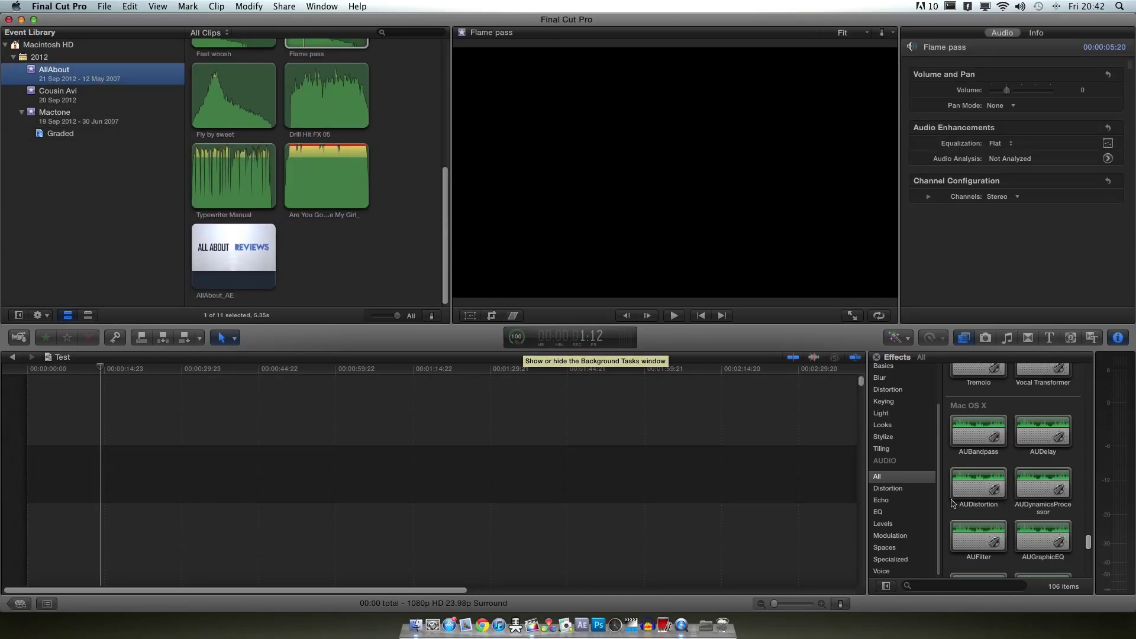
scroll(919, 497, "up", 3)
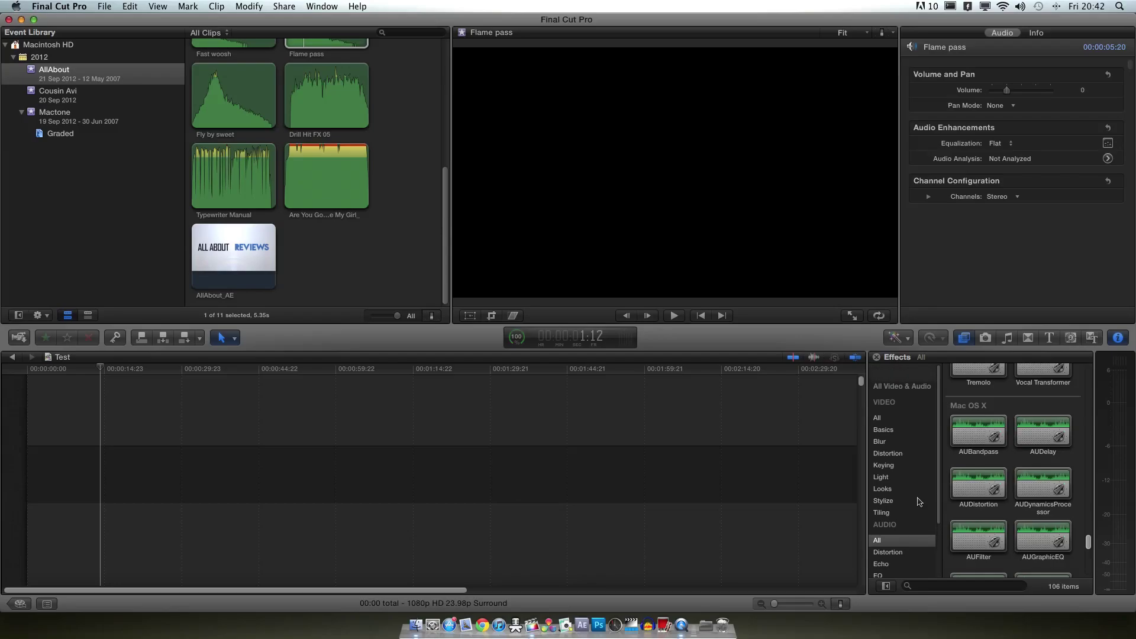